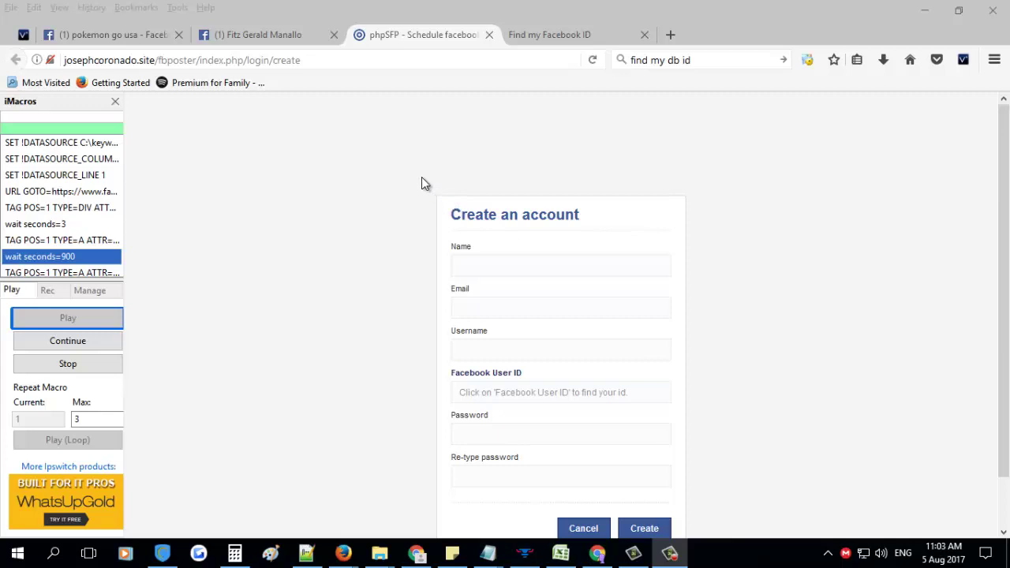
Enter the test user's name in the Name field and paste it into Email
{"action": "left_click", "coordinate": [338, 61]}
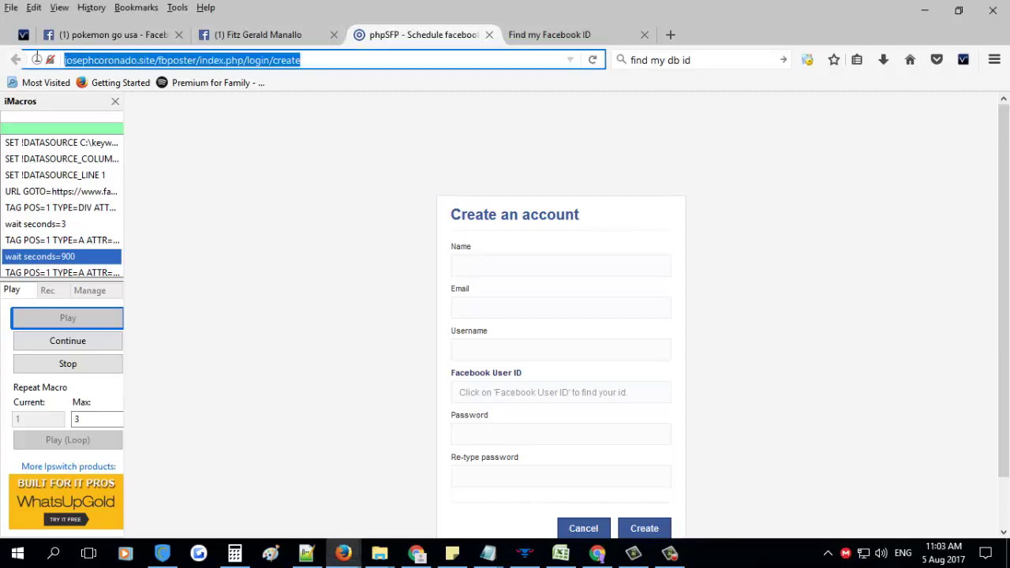
{"action": "left_click", "coordinate": [479, 269]}
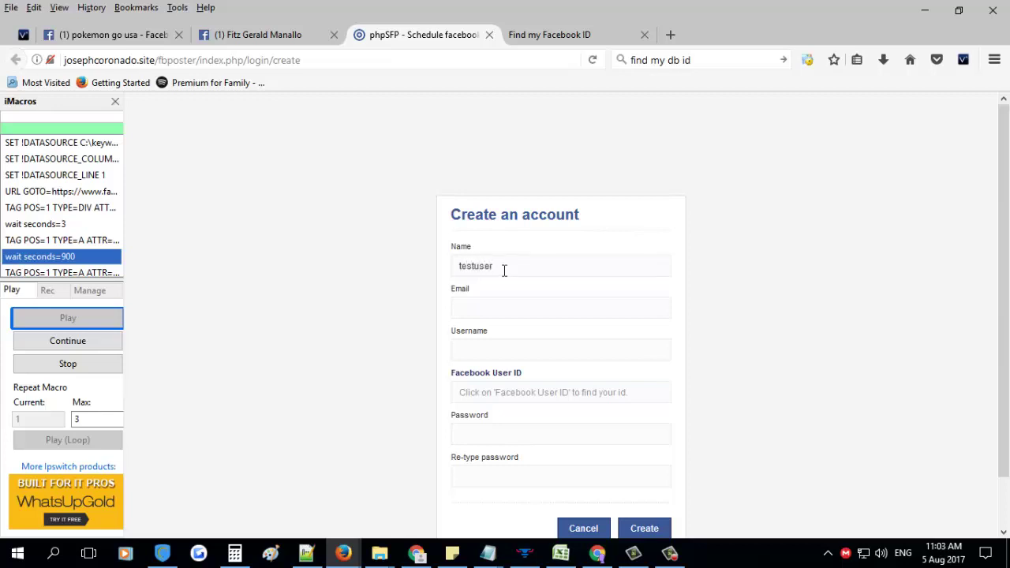
{"action": "double_click", "coordinate": [504, 271]}
{"action": "key", "text": "ctrl+c"}
{"action": "left_click", "coordinate": [534, 308]}
{"action": "key", "text": "ctrl+v"}
Reuse the e-mail address as the username without its domain, then follow the Facebook User ID help link
{"action": "triple_click", "coordinate": [555, 308]}
{"action": "key", "text": "ctrl+c"}
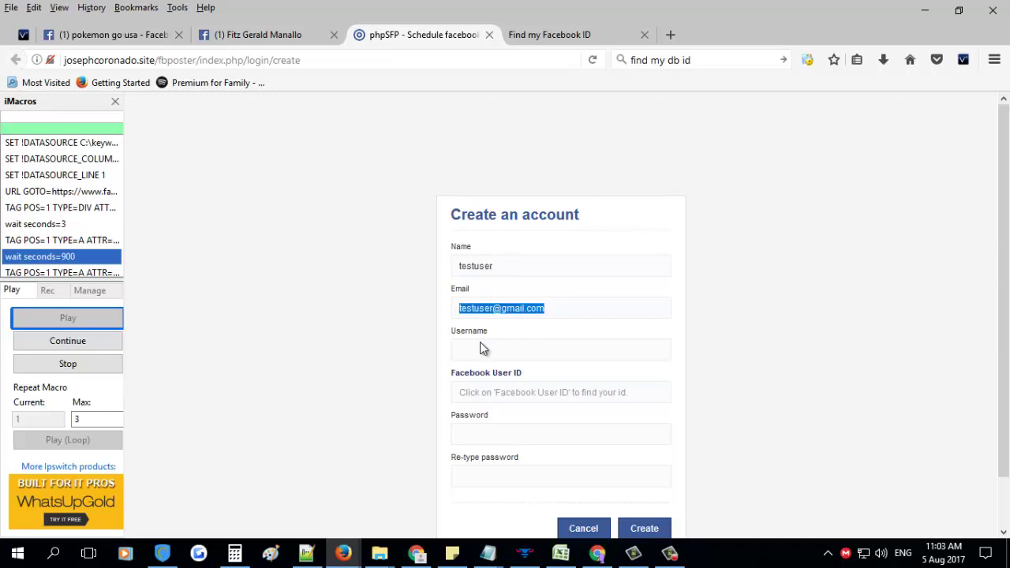
{"action": "left_click", "coordinate": [479, 344]}
{"action": "key", "text": "ctrl+v"}
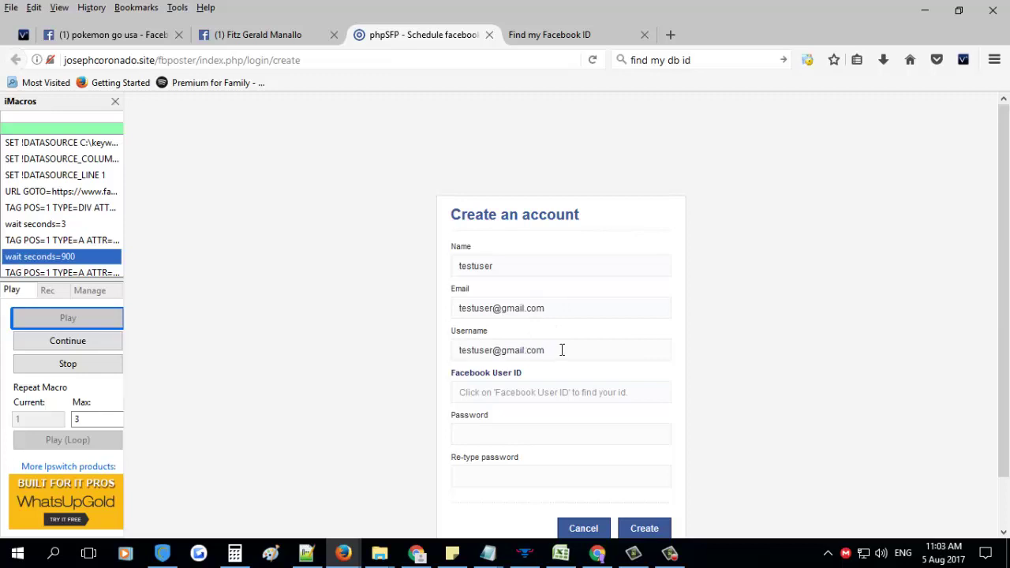
{"action": "left_click_drag", "start_coordinate": [562, 349], "coordinate": [497, 345]}
{"action": "key", "text": "BackSpace"}
{"action": "scroll", "coordinate": [526, 345], "scroll_direction": "down", "scroll_amount": 1}
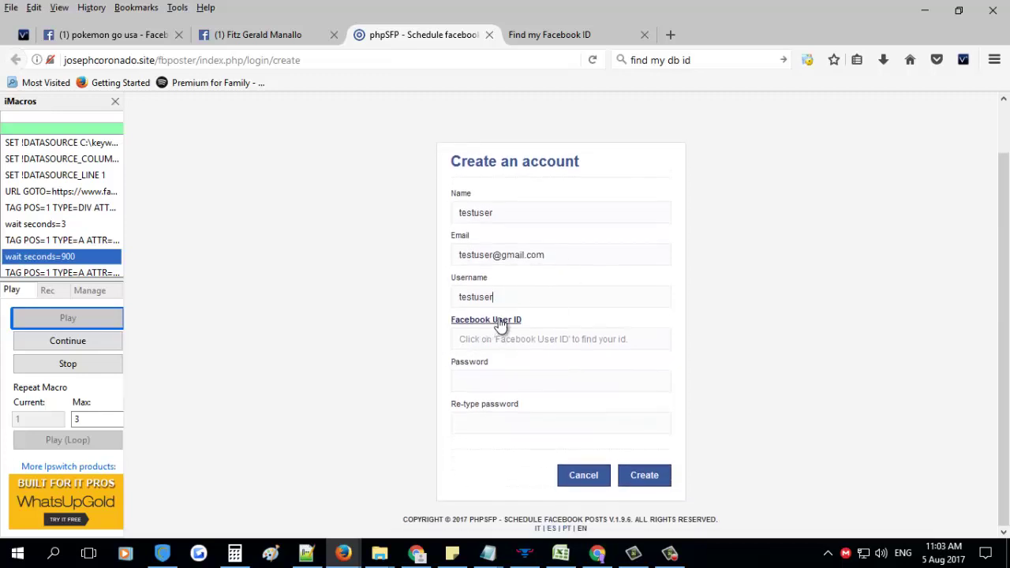
{"action": "left_click", "coordinate": [489, 339]}
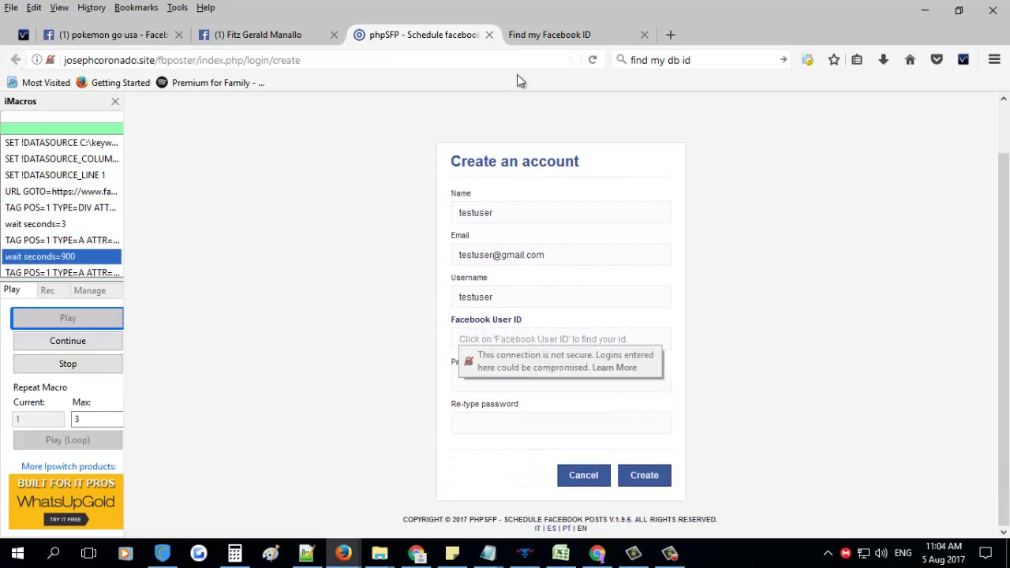
Copy the Facebook profile's web address for the ID lookup
{"action": "left_click", "coordinate": [544, 35]}
{"action": "left_click", "coordinate": [108, 63]}
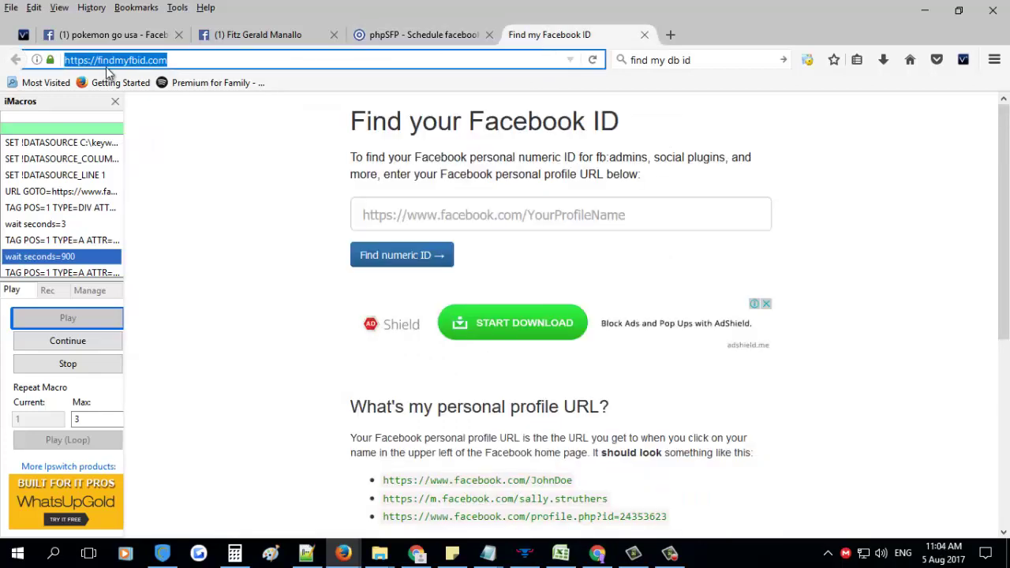
{"action": "left_click", "coordinate": [194, 140]}
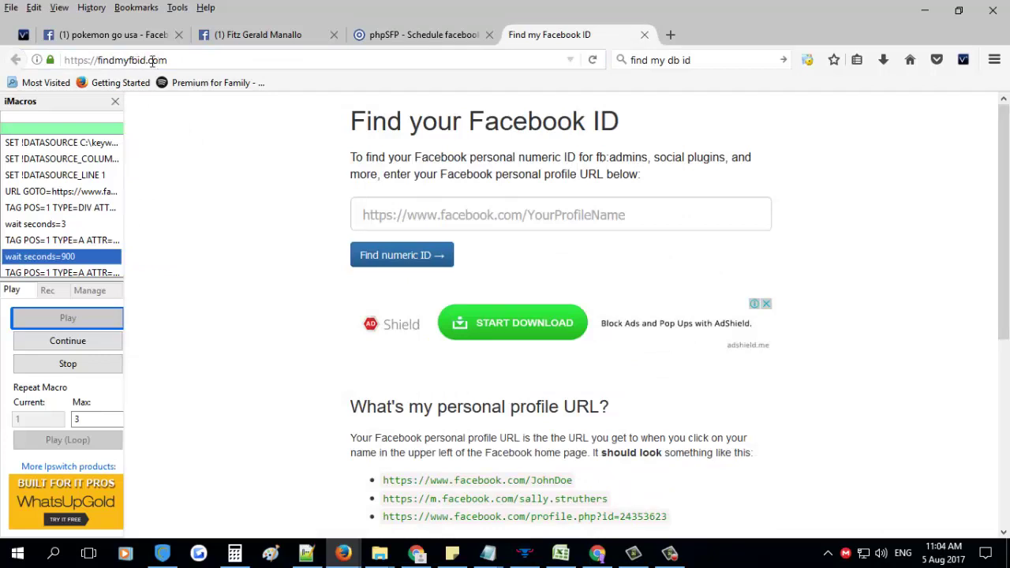
{"action": "left_click", "coordinate": [193, 61]}
{"action": "left_click", "coordinate": [177, 63]}
{"action": "left_click_drag", "start_coordinate": [177, 62], "coordinate": [33, 61]}
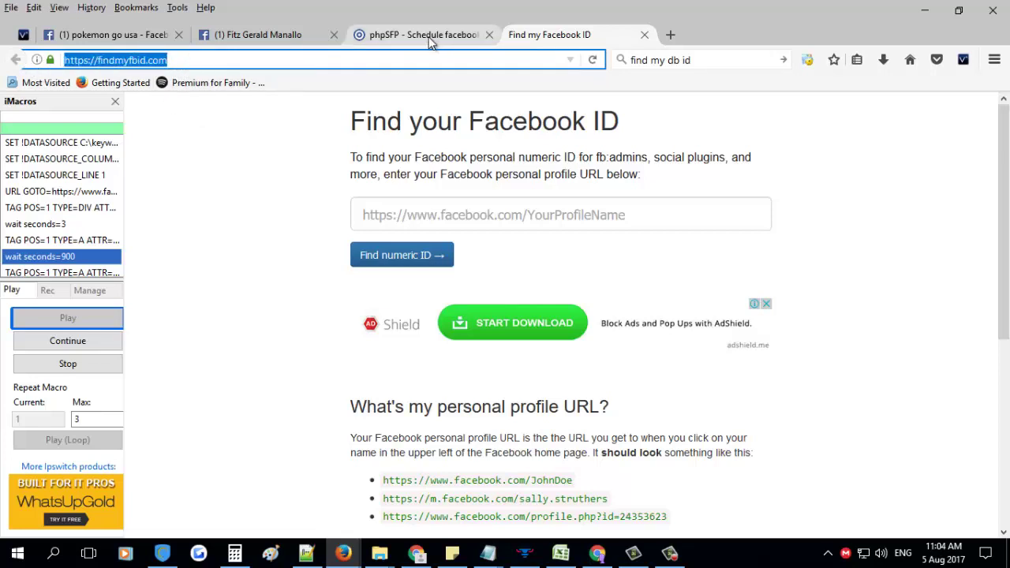
{"action": "left_click", "coordinate": [295, 37]}
{"action": "left_click", "coordinate": [296, 60]}
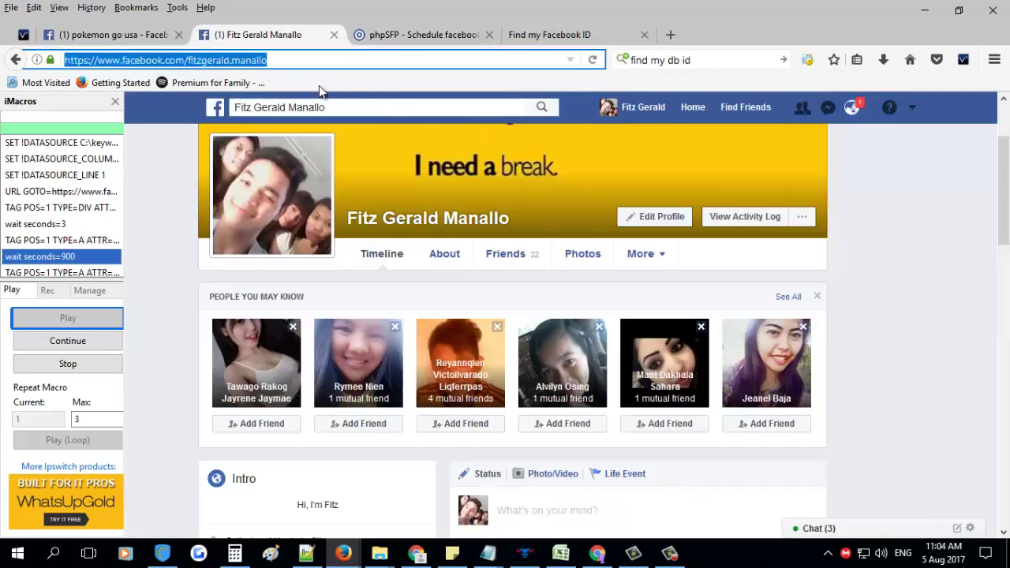
Look up the profile's numeric ID on findmyfbid.com and paste it into phpSFP's Facebook User ID
{"action": "left_click", "coordinate": [565, 38]}
{"action": "left_click", "coordinate": [373, 214]}
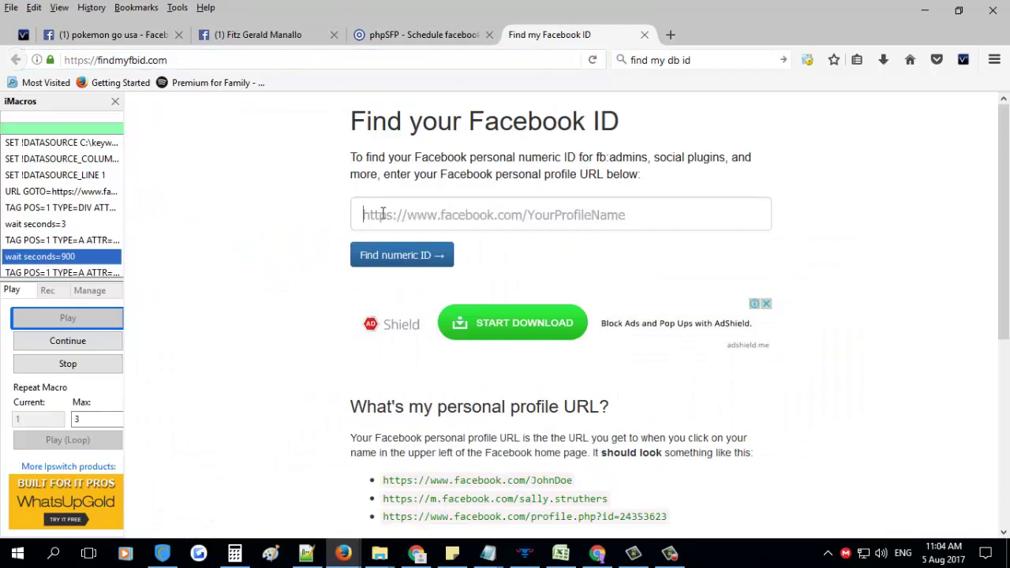
{"action": "key", "text": "ctrl+v"}
{"action": "left_click", "coordinate": [414, 260]}
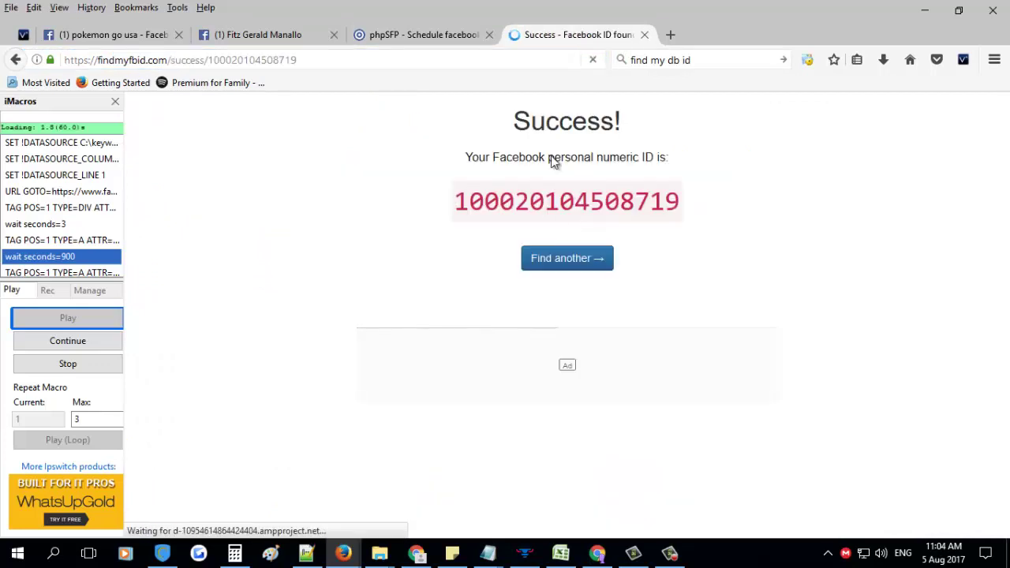
{"action": "double_click", "coordinate": [574, 204]}
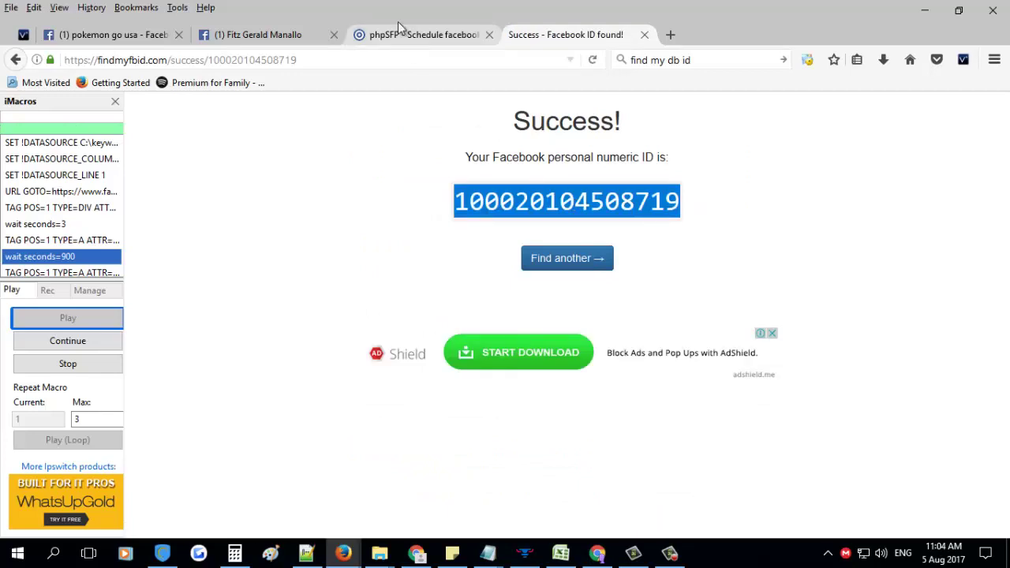
{"action": "left_click", "coordinate": [399, 33]}
{"action": "key", "text": "ctrl+v"}
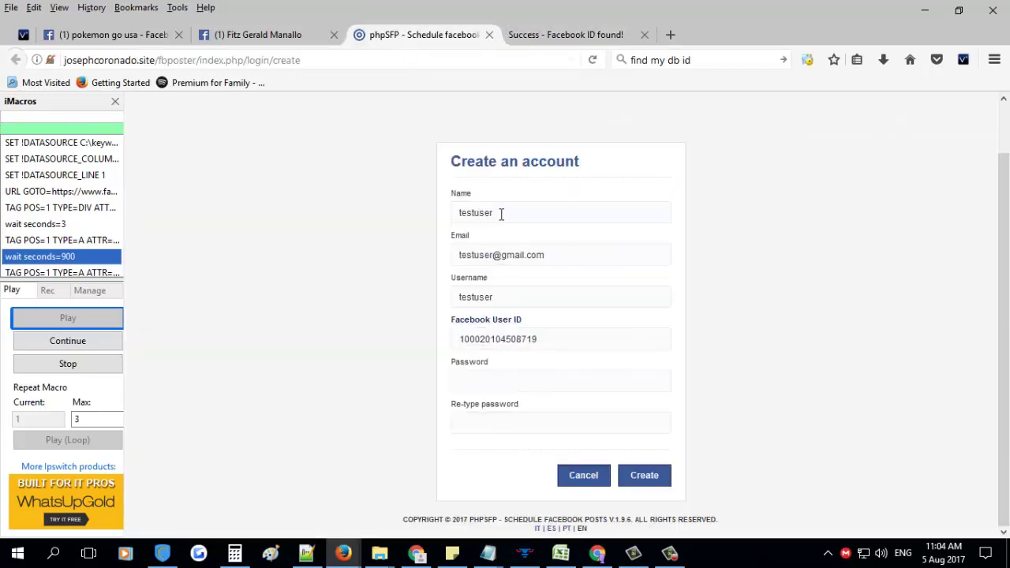
Enter and confirm the account password, then create the test account
{"action": "left_click_drag", "start_coordinate": [500, 214], "coordinate": [426, 219]}
{"action": "left_click", "coordinate": [473, 376]}
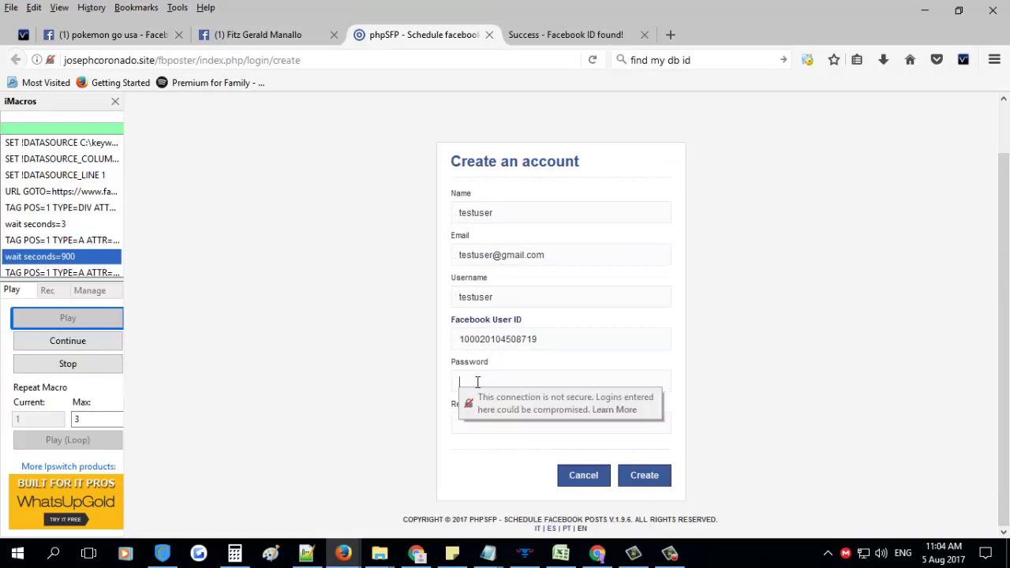
{"action": "type", "text": "testuser"}
{"action": "left_click", "coordinate": [476, 422]}
{"action": "type", "text": "testuser"}
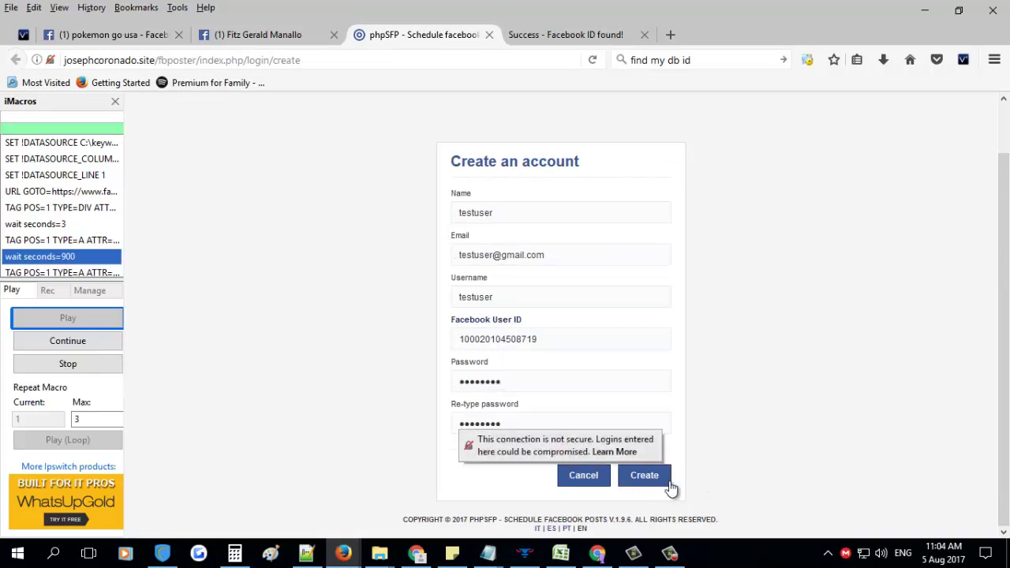
{"action": "left_click", "coordinate": [645, 475]}
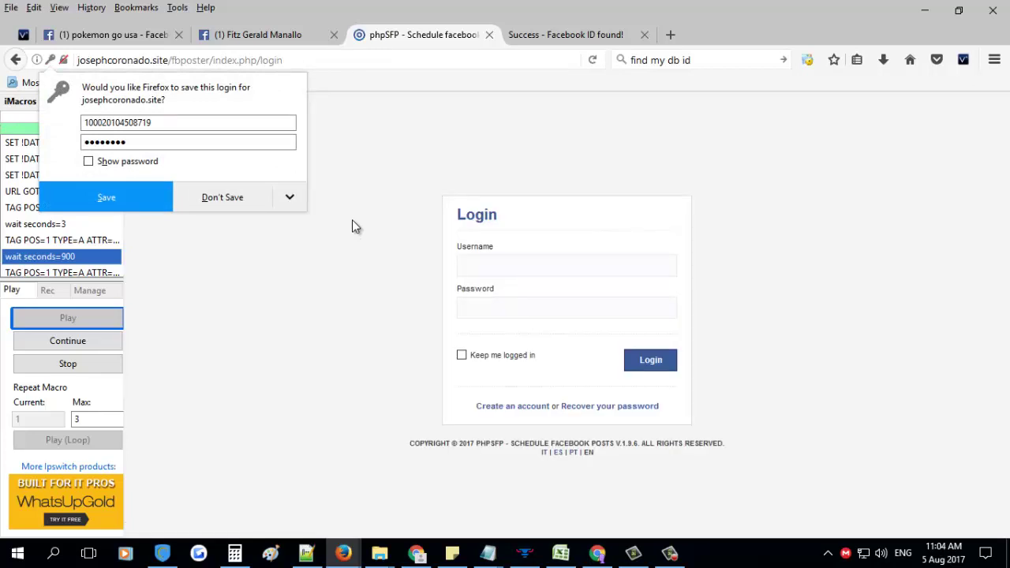
Try logging in with the test username and password, which is refused pending administrator activation
{"action": "left_click", "coordinate": [482, 264]}
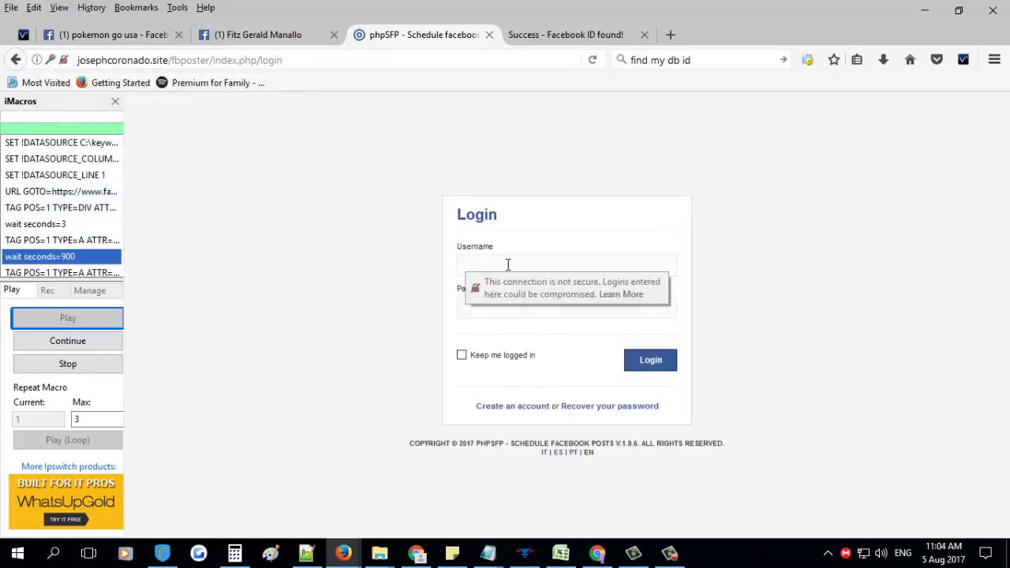
{"action": "type", "text": "testuser"}
{"action": "left_click", "coordinate": [482, 312]}
{"action": "type", "text": "password"}
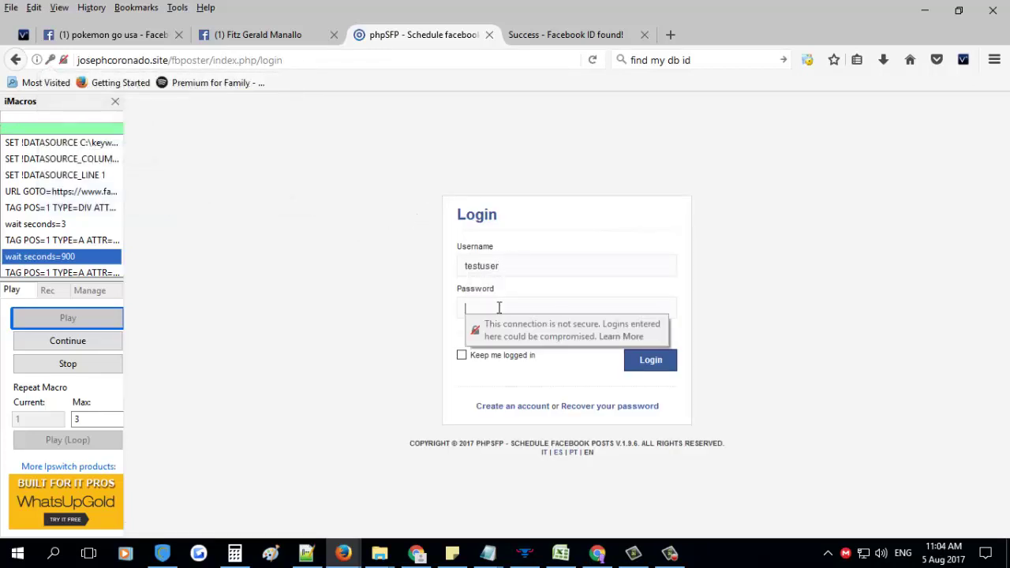
{"action": "left_click", "coordinate": [650, 361]}
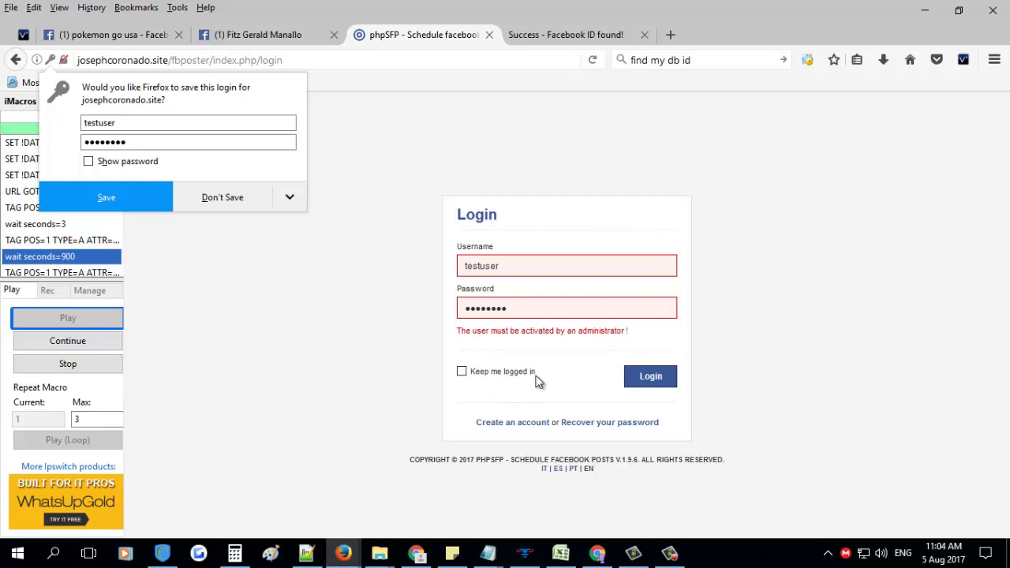
{"action": "left_click", "coordinate": [670, 552]}
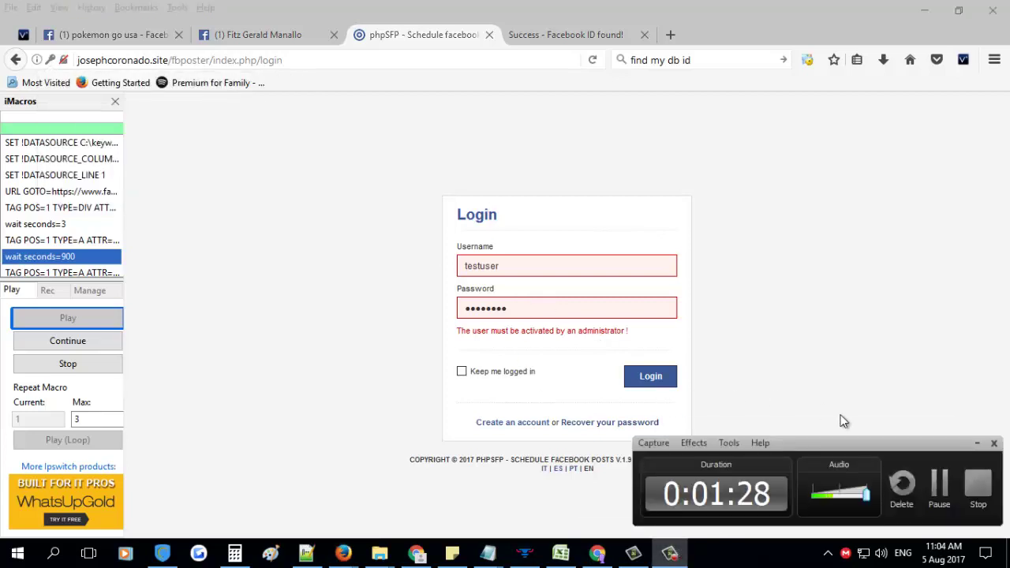
{"action": "left_click", "coordinate": [938, 483]}
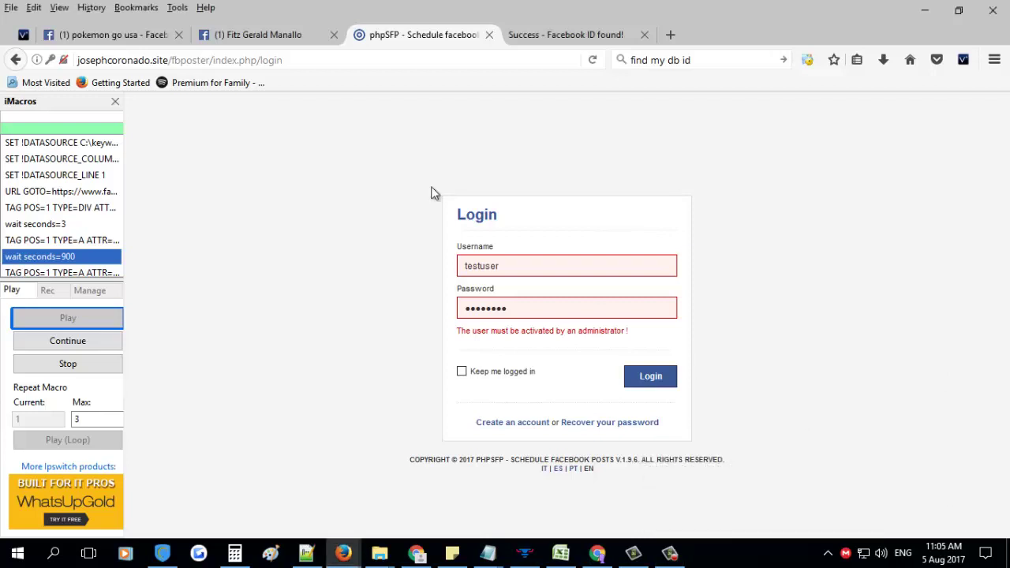
{"action": "left_click", "coordinate": [662, 388]}
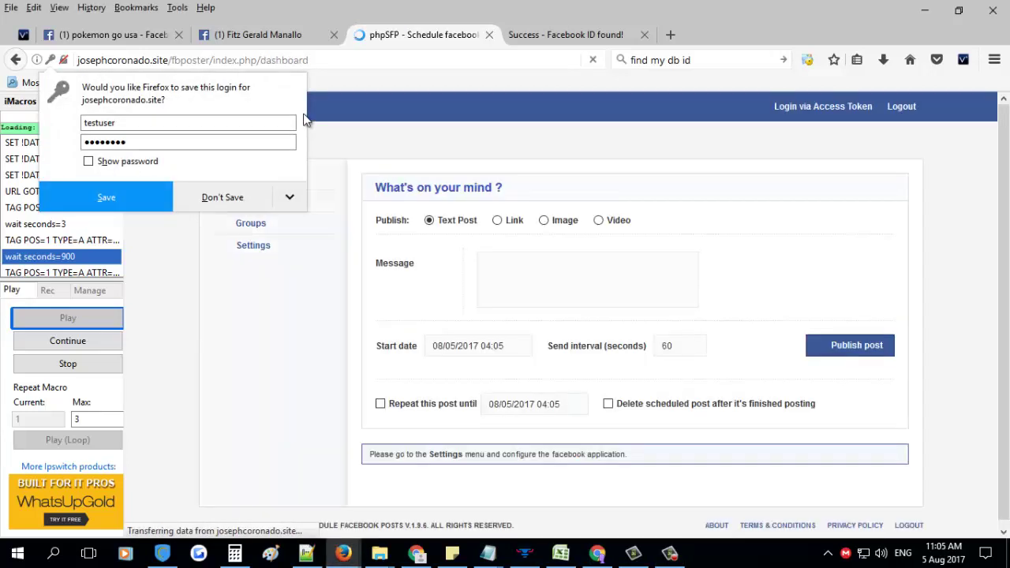
{"action": "left_click", "coordinate": [228, 197]}
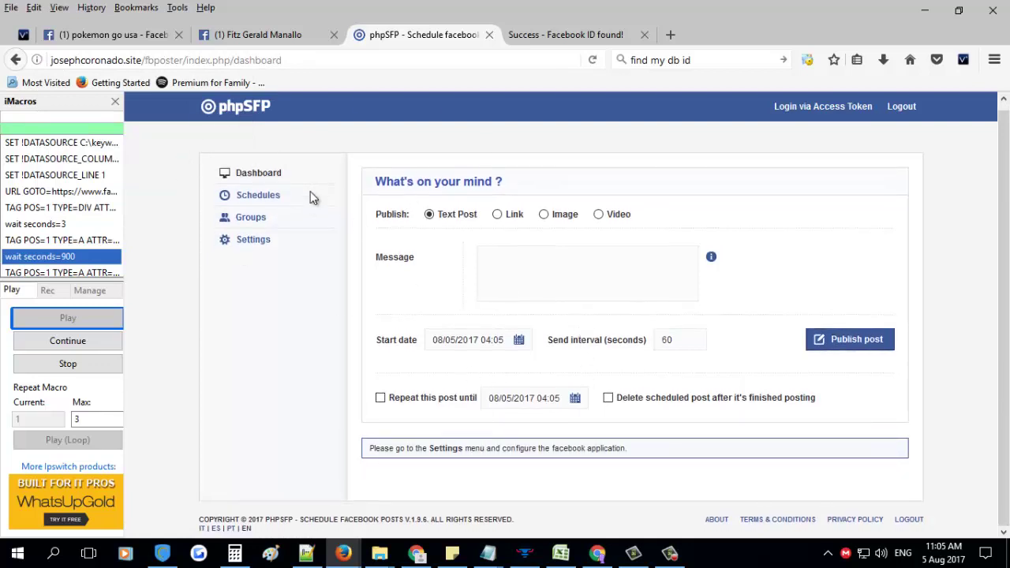
{"action": "left_click", "coordinate": [254, 241]}
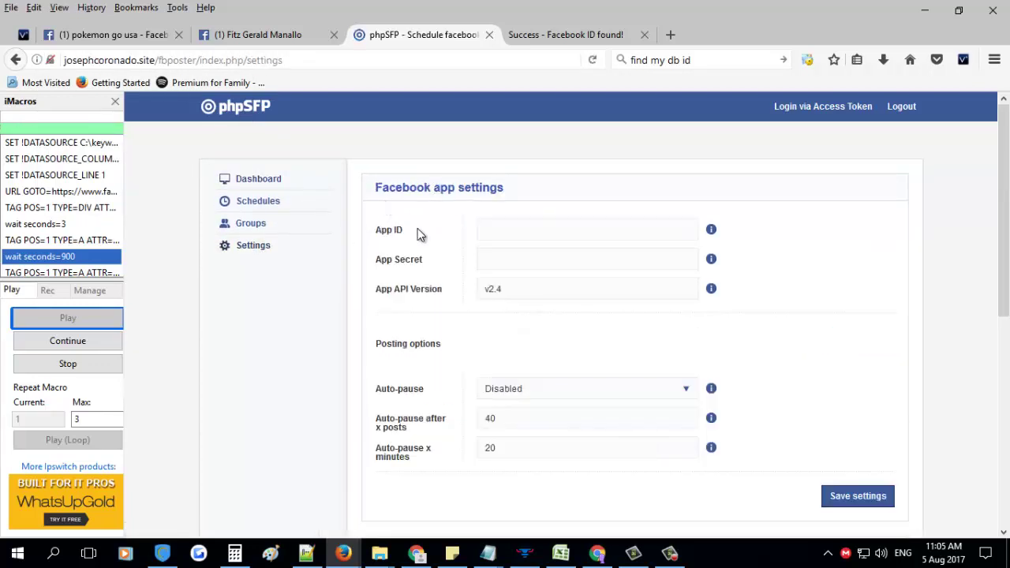
{"action": "left_click", "coordinate": [506, 271]}
{"action": "left_click", "coordinate": [505, 256]}
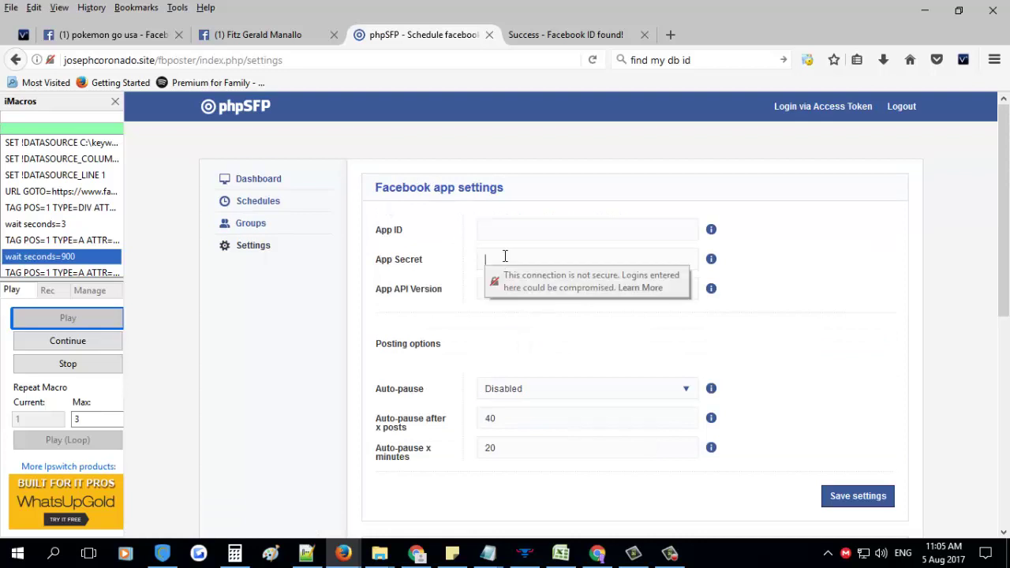
{"action": "left_click", "coordinate": [505, 233]}
{"action": "left_click", "coordinate": [538, 278]}
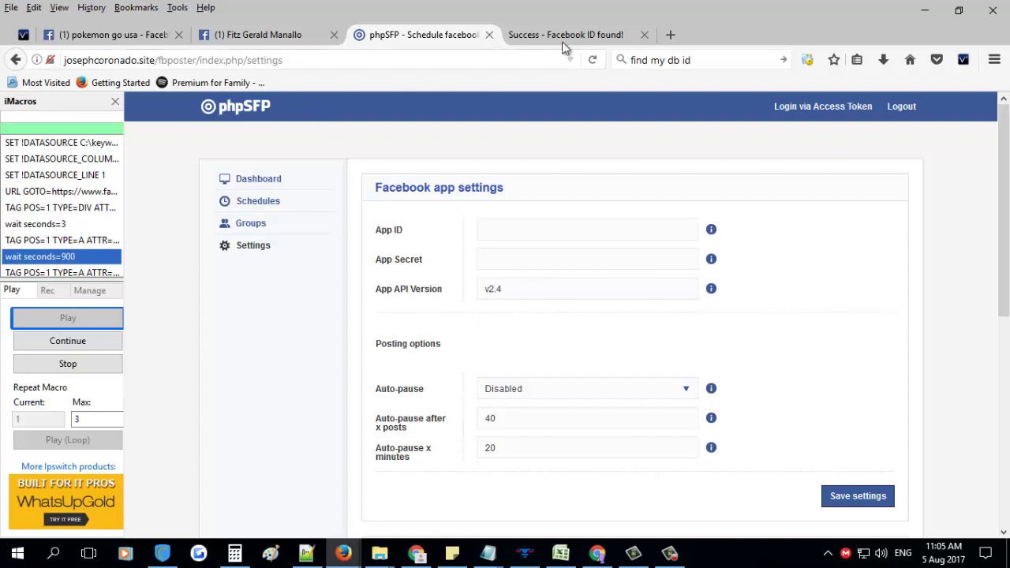
Go to developers.facebook.com in a new tab and start creating an app
{"action": "left_click", "coordinate": [672, 35]}
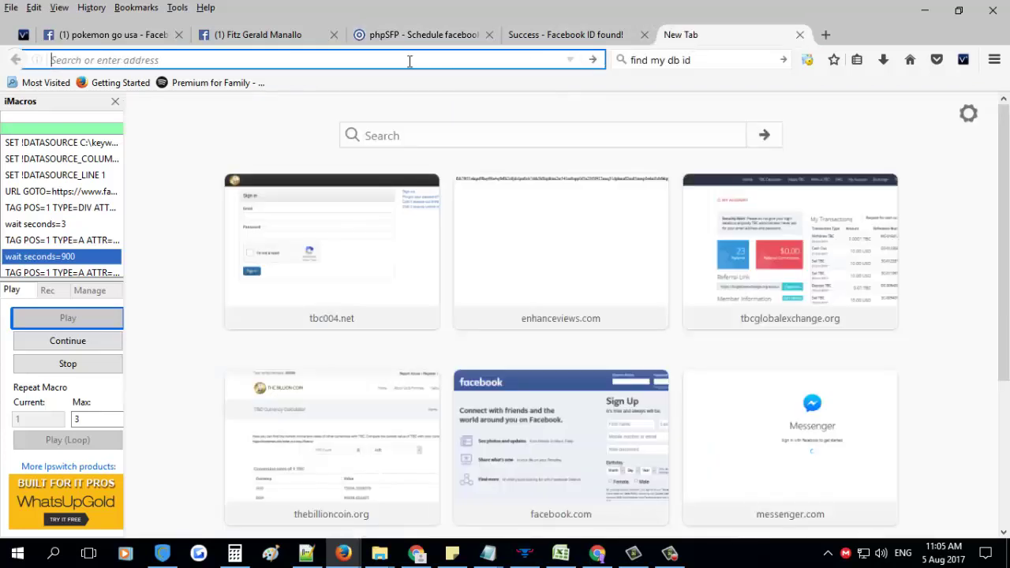
{"action": "type", "text": "deve"}
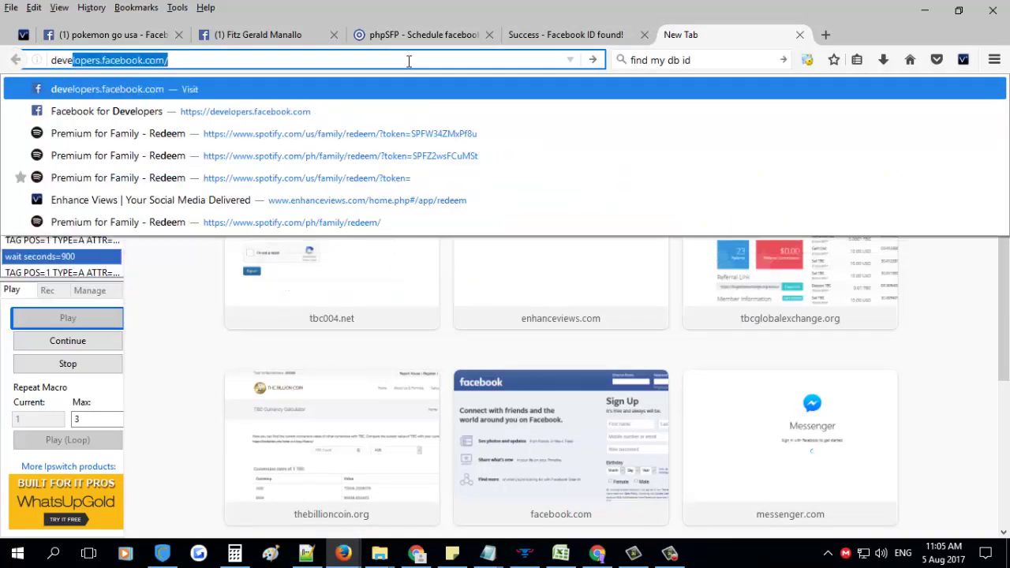
{"action": "key", "text": "Return"}
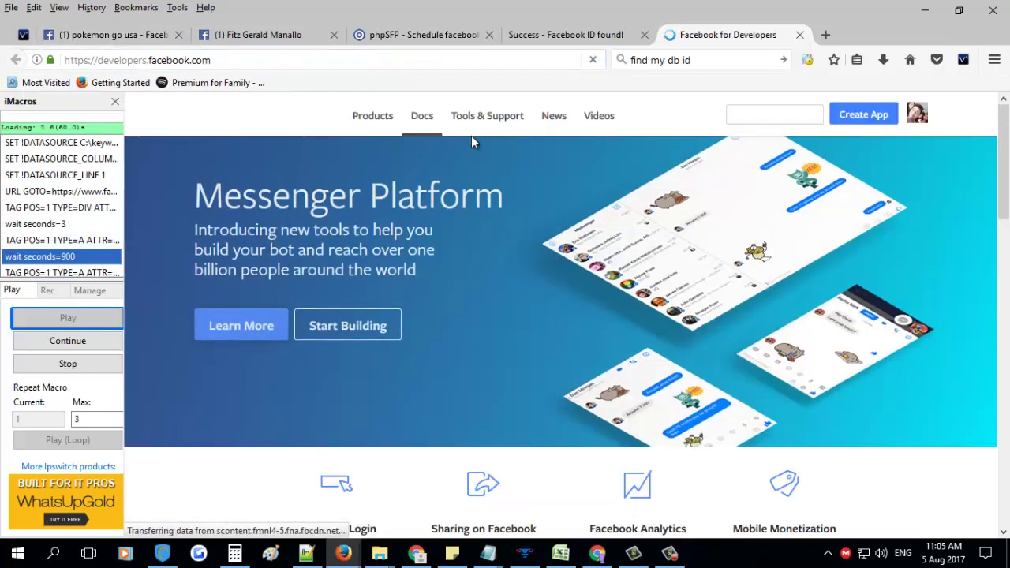
{"action": "left_click", "coordinate": [880, 120]}
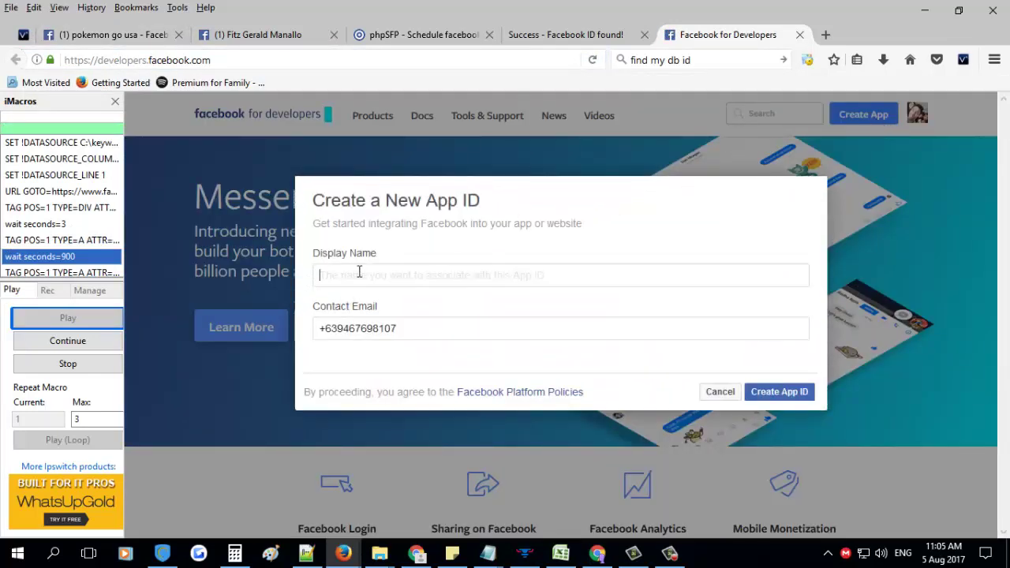
Create the app TestUserApp with the test contact e-mail and pass the security check
{"action": "triple_click", "coordinate": [451, 322]}
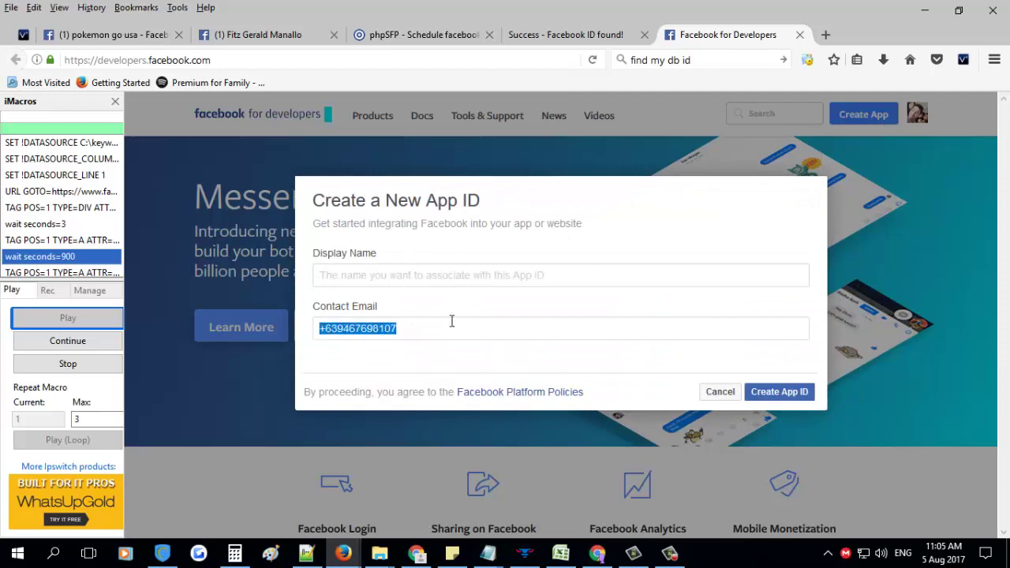
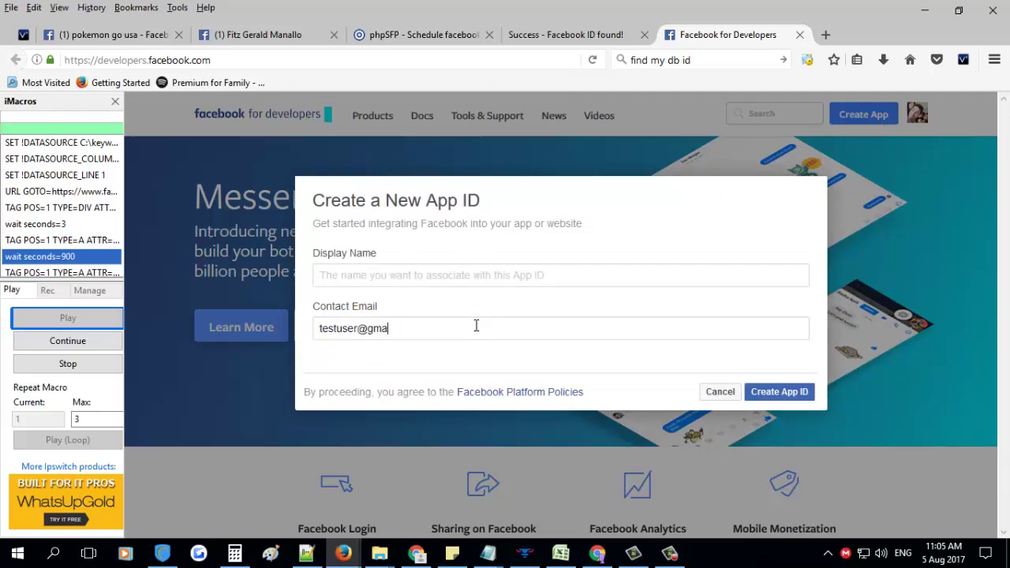
{"action": "left_click", "coordinate": [380, 276]}
{"action": "type", "text": "N"}
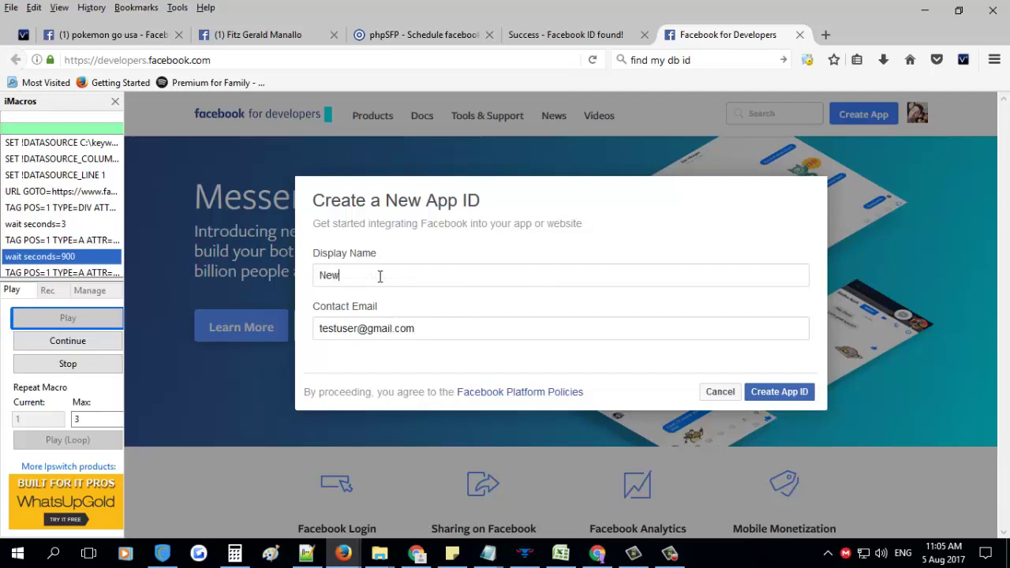
{"action": "key", "text": "BackSpace"}
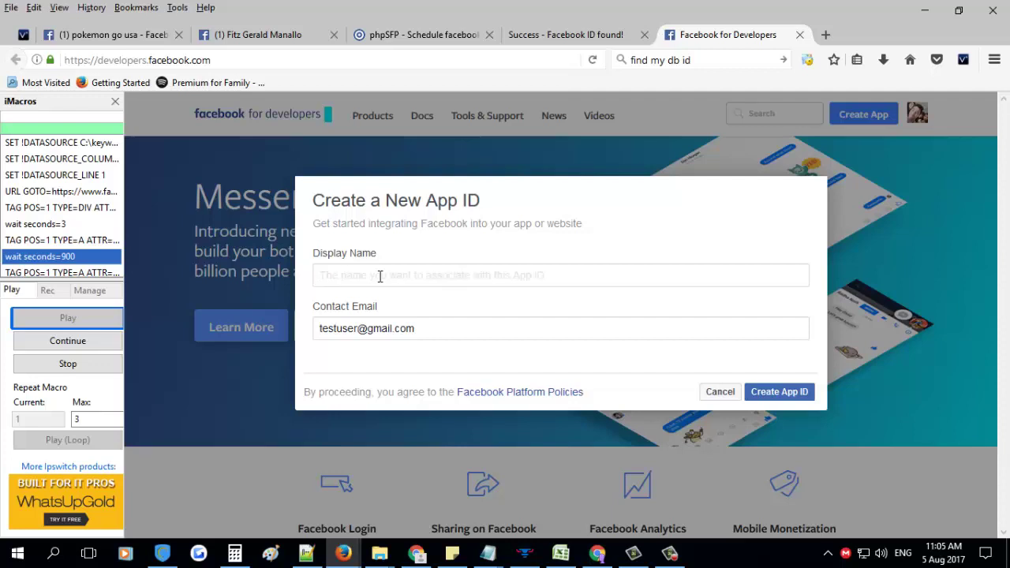
{"action": "type", "text": "TestUserApp"}
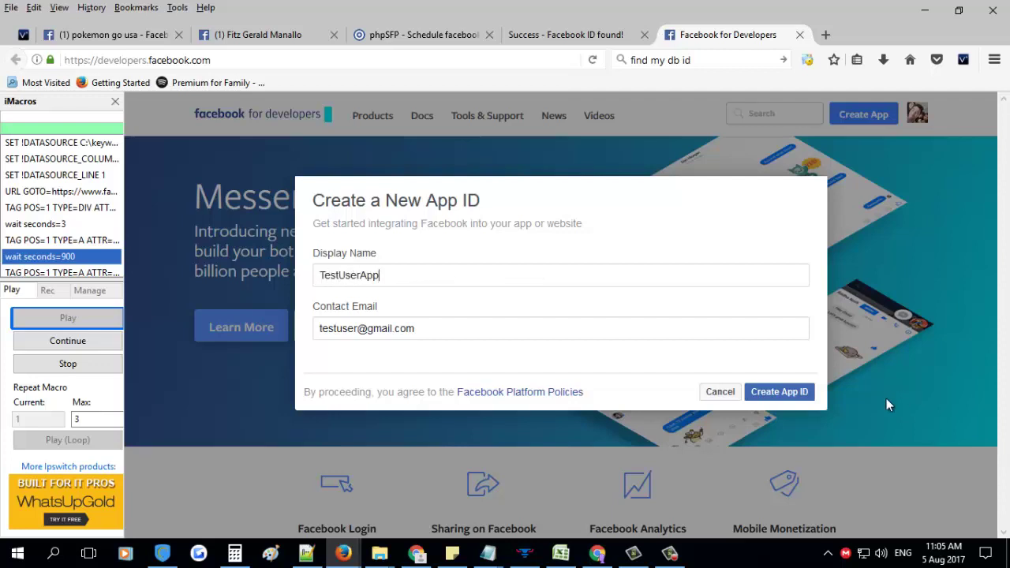
{"action": "left_click", "coordinate": [781, 392]}
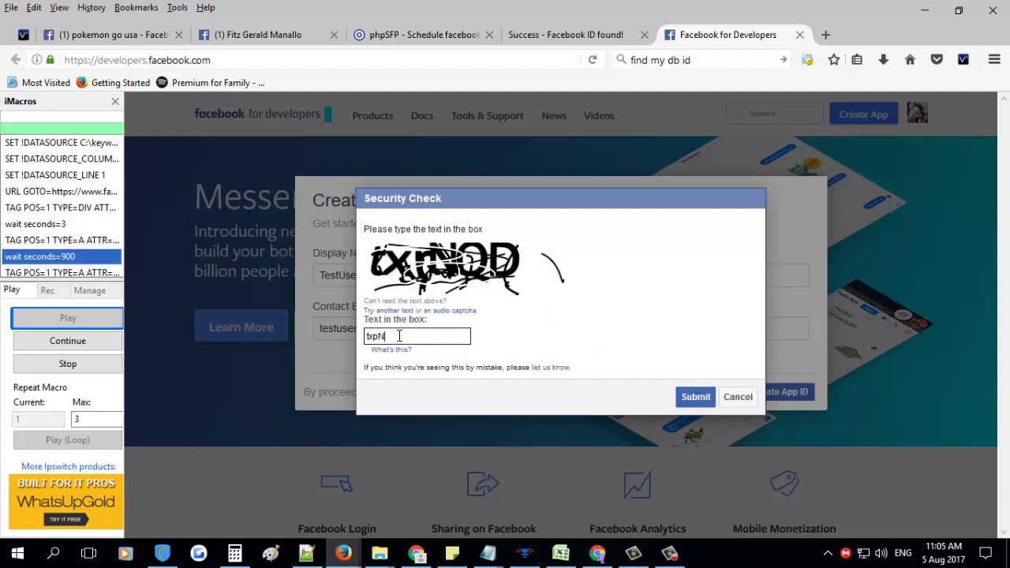
{"action": "left_click", "coordinate": [680, 398]}
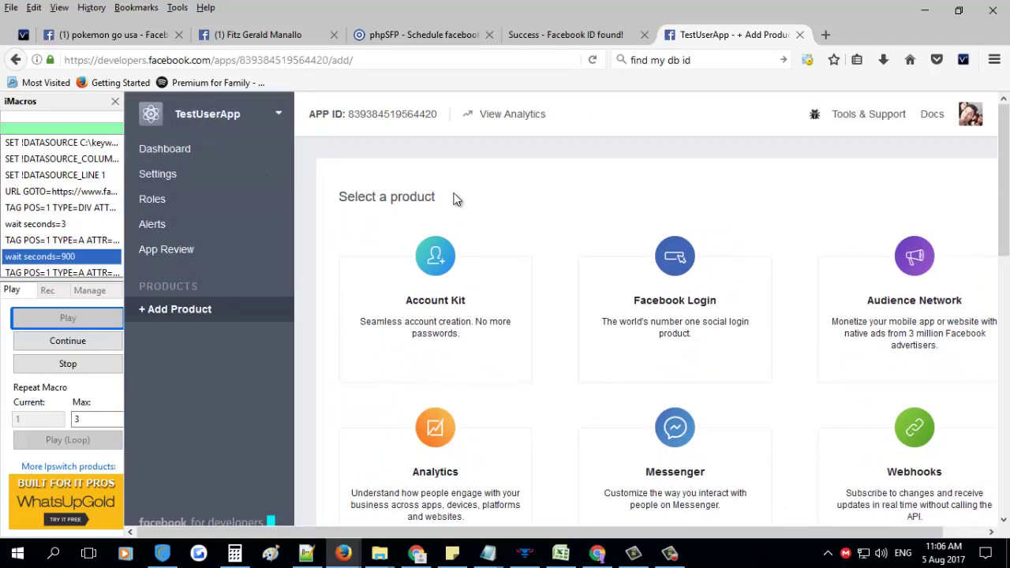
In Basic settings, add the phpSFP site's domain under App Domains
{"action": "left_click", "coordinate": [189, 176]}
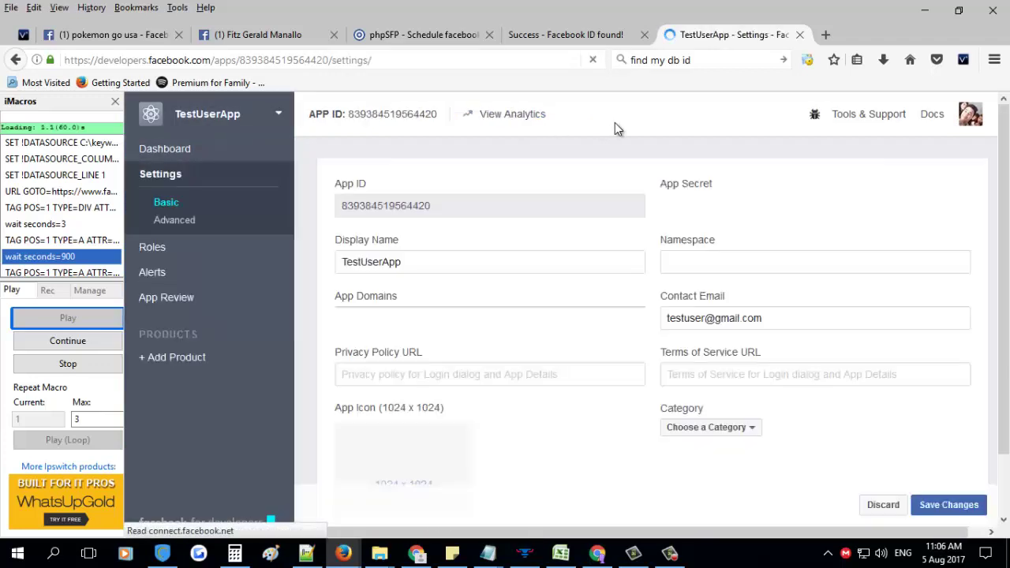
{"action": "left_click", "coordinate": [368, 325]}
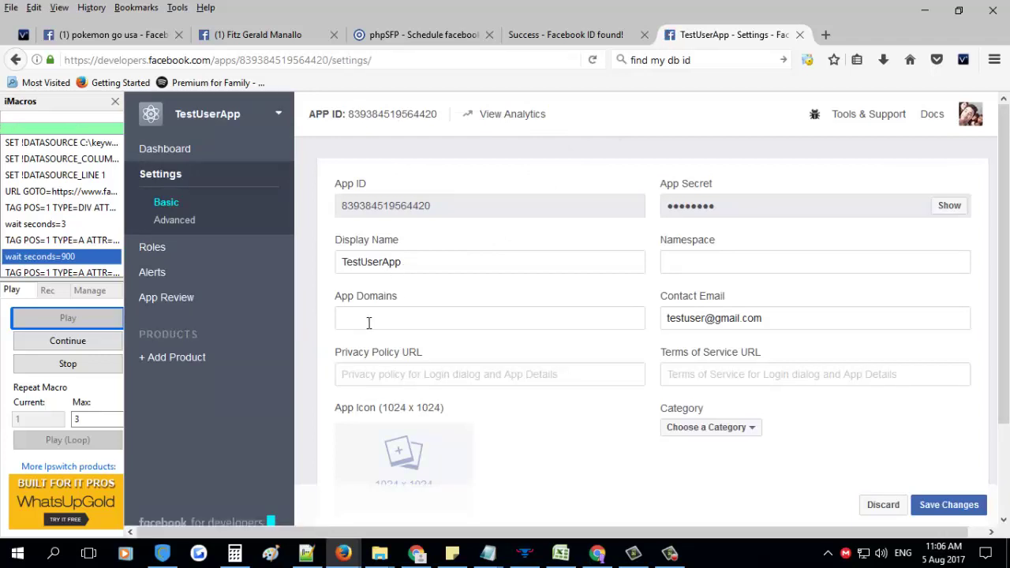
{"action": "scroll", "coordinate": [435, 274], "scroll_direction": "down", "scroll_amount": 1}
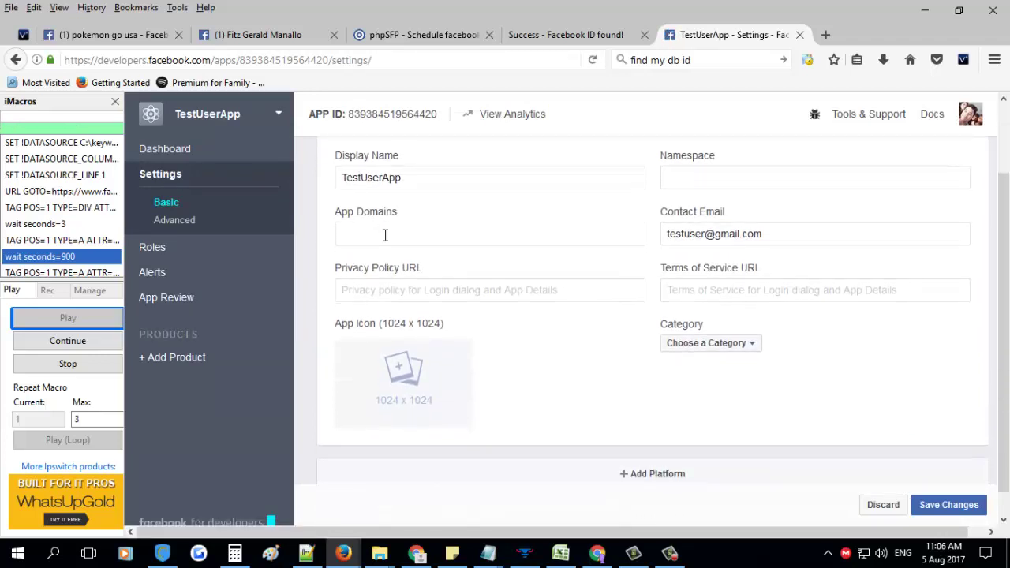
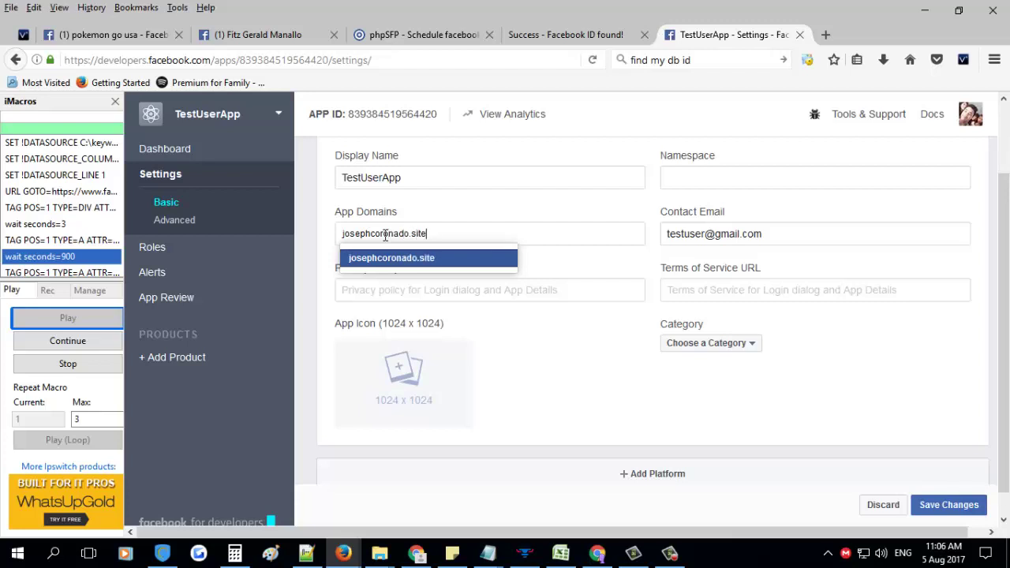
{"action": "left_click", "coordinate": [401, 258]}
Set the app category to Apps for Pages
{"action": "scroll", "coordinate": [489, 286], "scroll_direction": "down", "scroll_amount": 1}
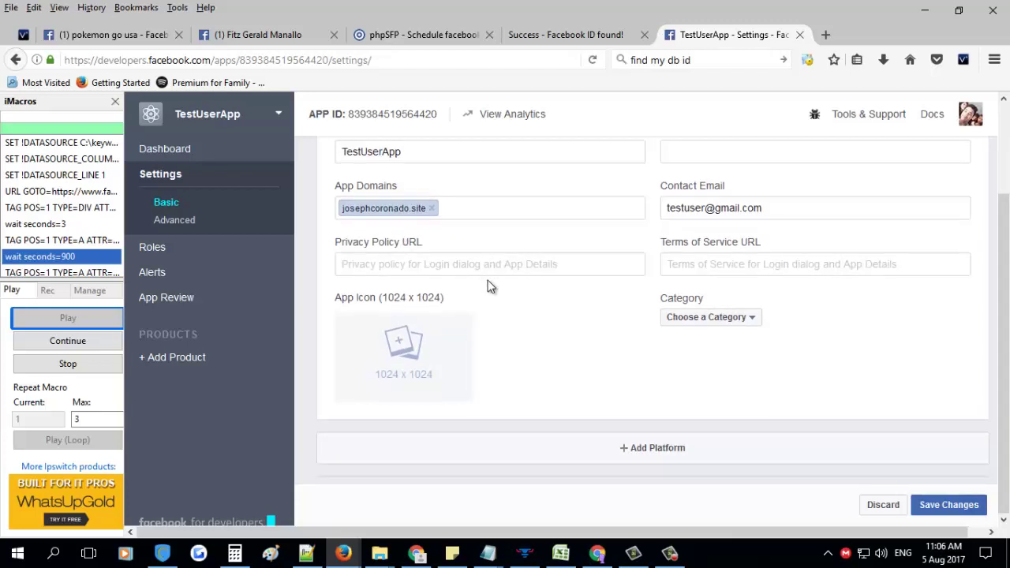
{"action": "scroll", "coordinate": [489, 285], "scroll_direction": "up", "scroll_amount": 2}
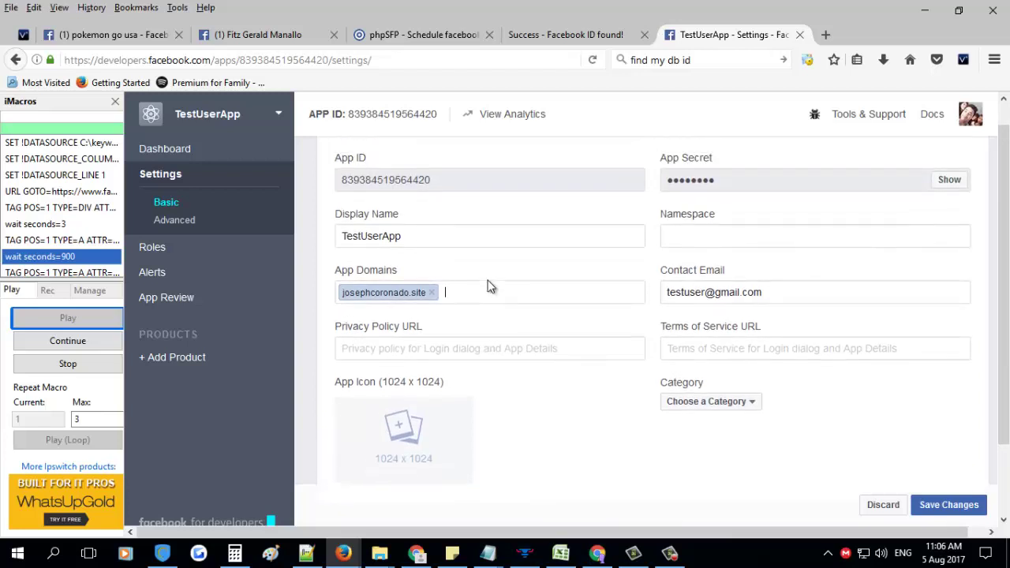
{"action": "scroll", "coordinate": [489, 285], "scroll_direction": "down", "scroll_amount": 2}
{"action": "left_click", "coordinate": [715, 319]}
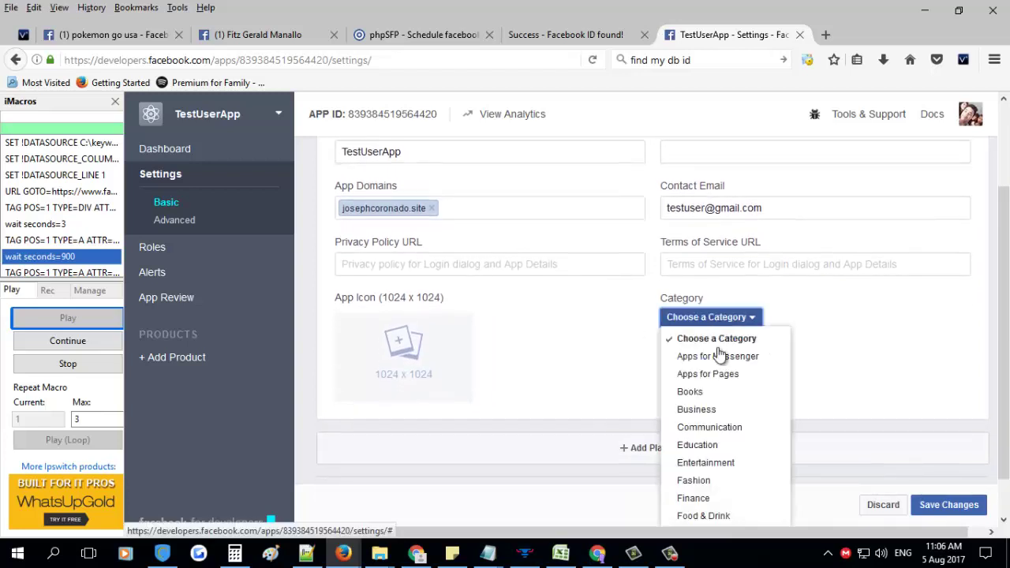
{"action": "left_click", "coordinate": [710, 374]}
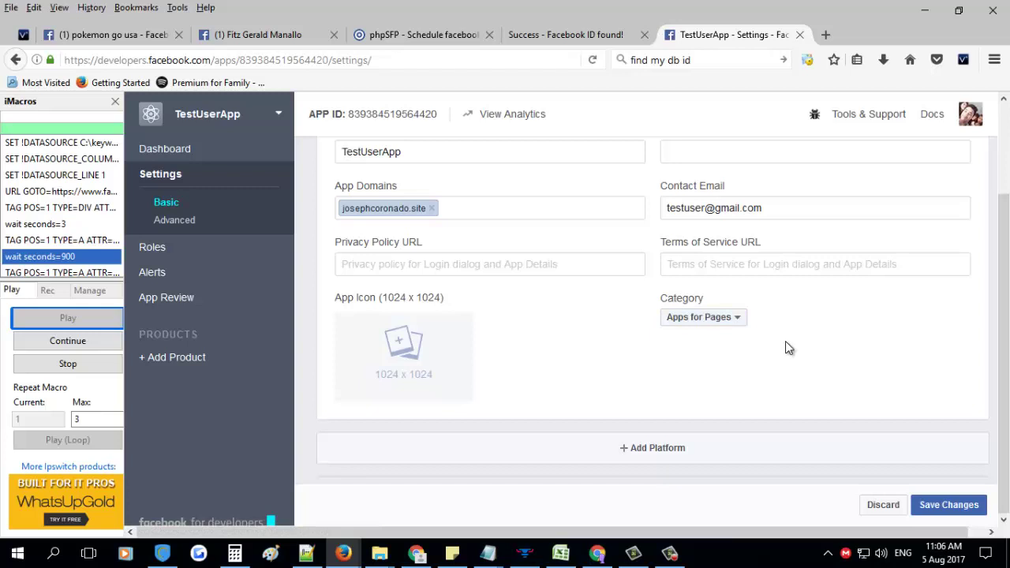
Add a Website platform with phpSFP's fbposter/index.php address as Site URL and save the settings
{"action": "left_click", "coordinate": [657, 447]}
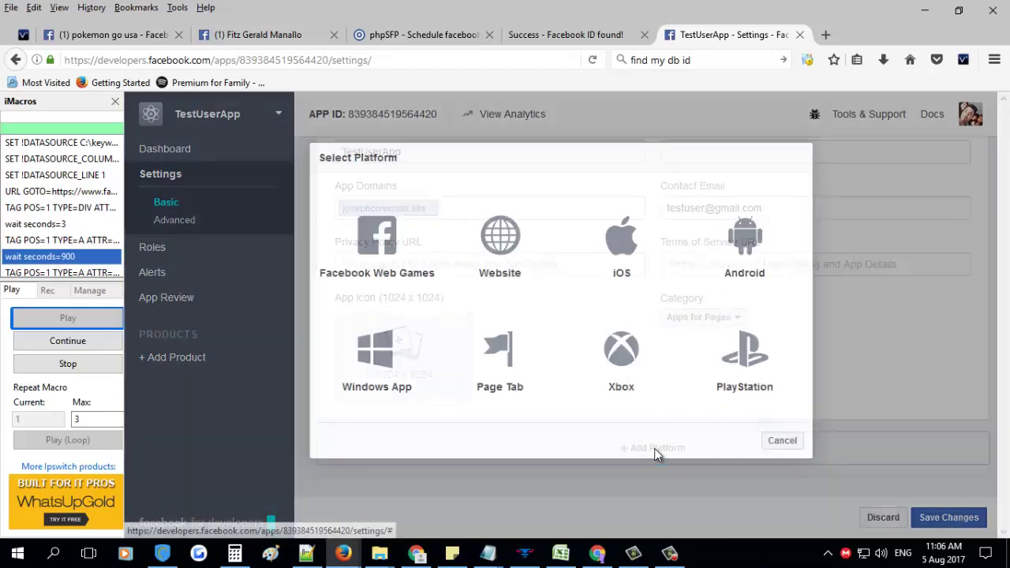
{"action": "left_click", "coordinate": [500, 248]}
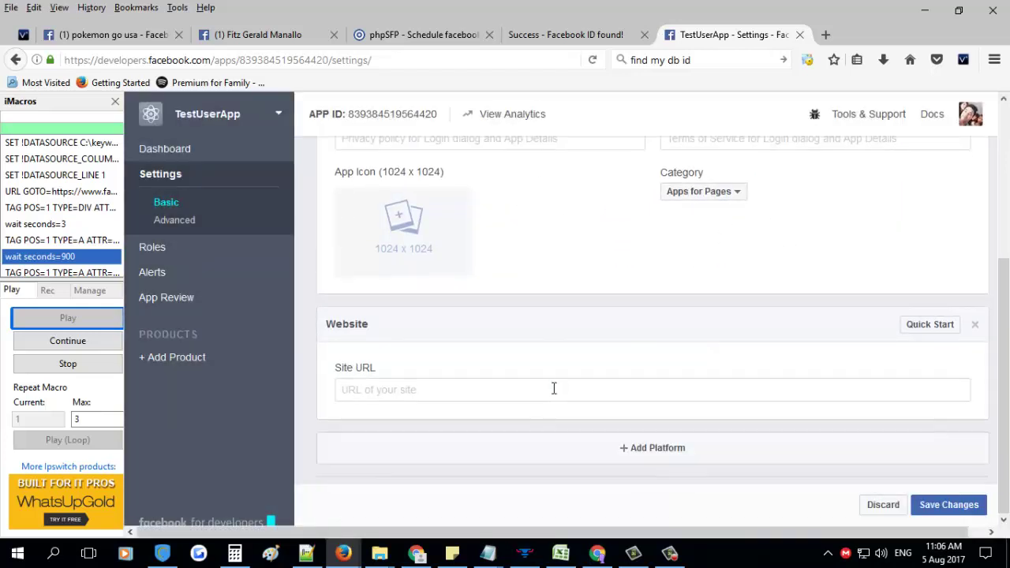
{"action": "left_click", "coordinate": [428, 35]}
{"action": "left_click_drag", "start_coordinate": [245, 55], "coordinate": [62, 59]}
{"action": "key", "text": "ctrl+c"}
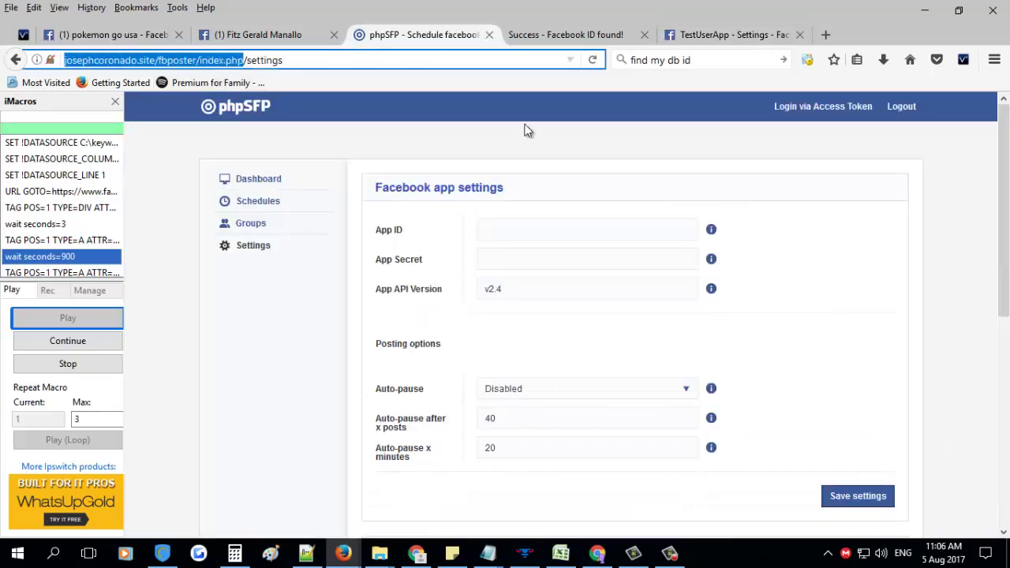
{"action": "left_click", "coordinate": [609, 34]}
{"action": "left_click", "coordinate": [710, 35]}
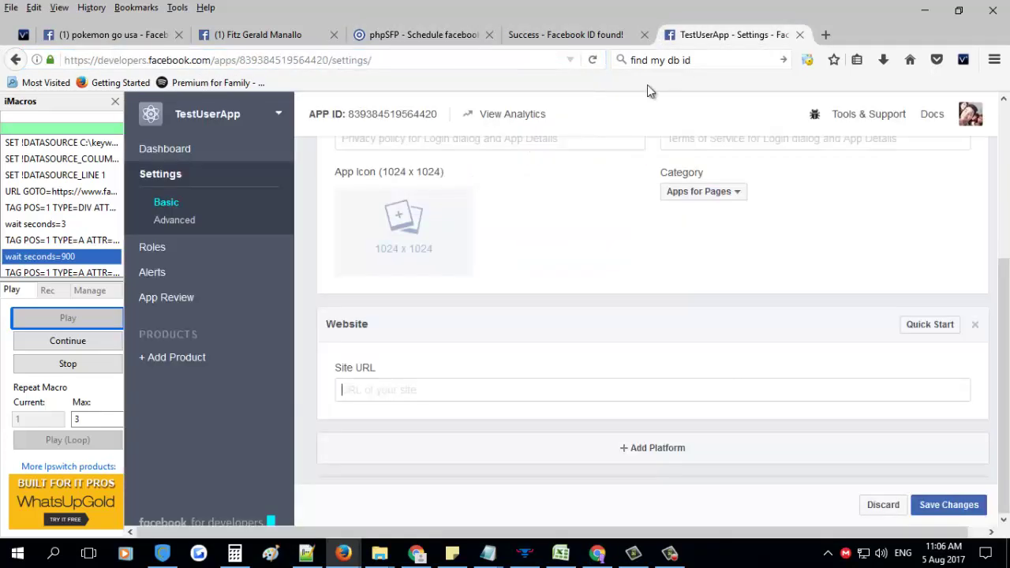
{"action": "left_click", "coordinate": [377, 398]}
{"action": "key", "text": "ctrl+v"}
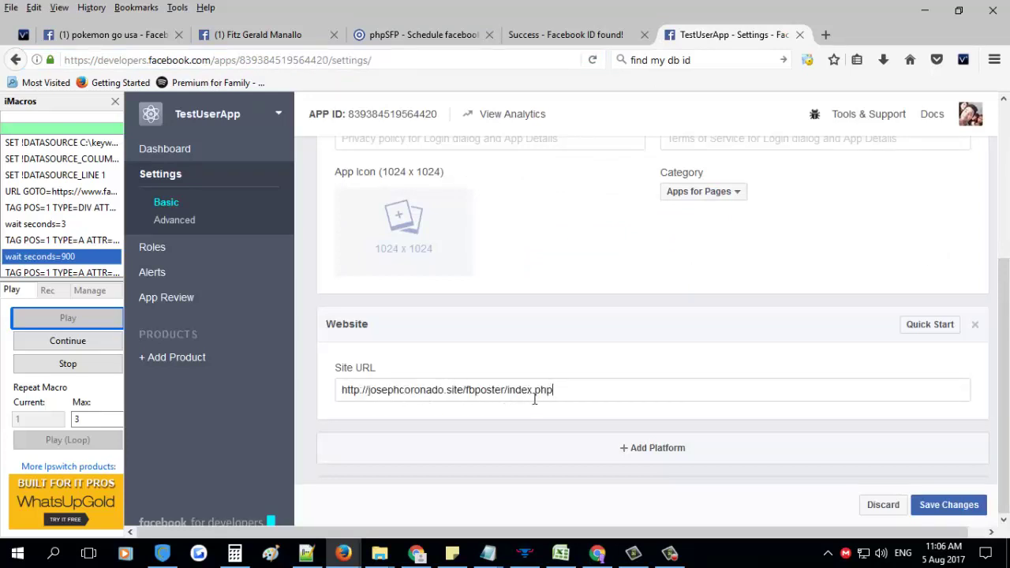
{"action": "left_click", "coordinate": [951, 512]}
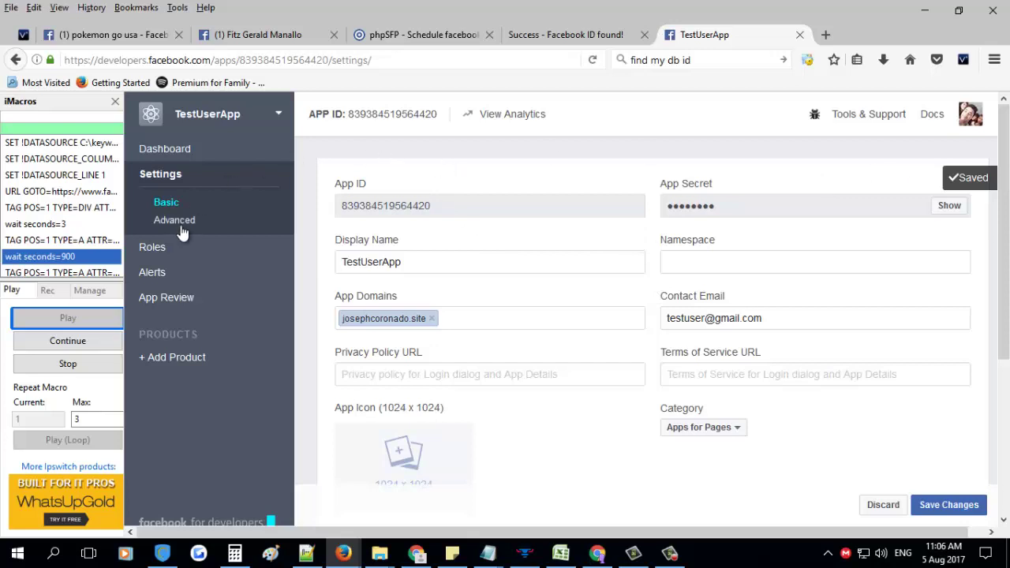
Make TestUserApp public via App Review, confirm, and return to its dashboard
{"action": "left_click", "coordinate": [180, 304]}
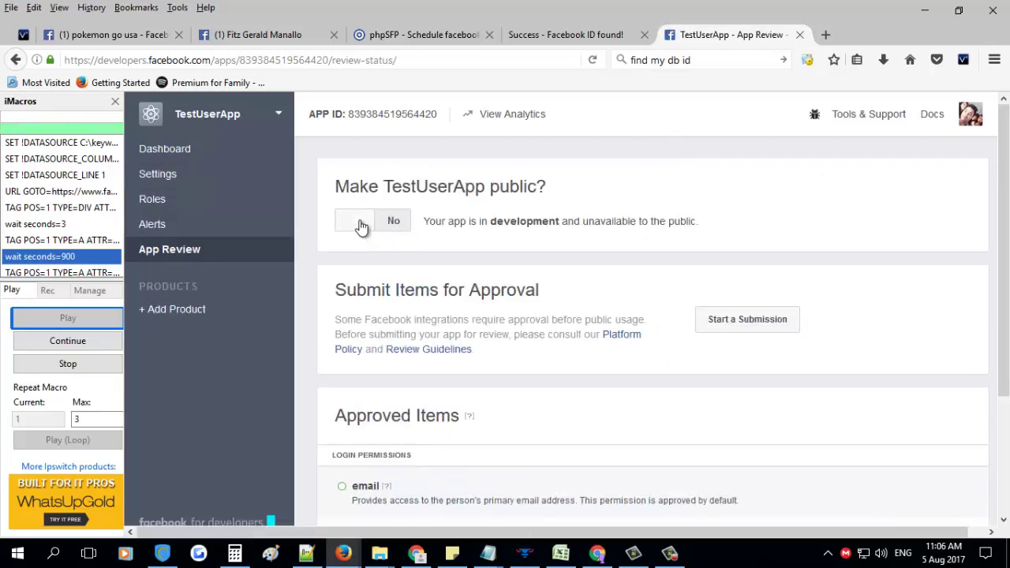
{"action": "left_click", "coordinate": [358, 224]}
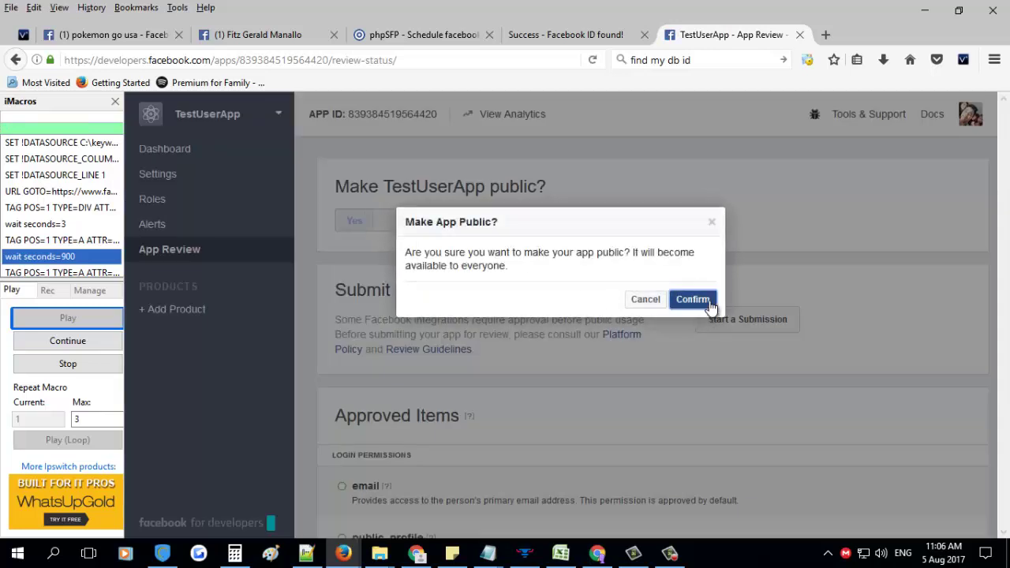
{"action": "left_click", "coordinate": [708, 305]}
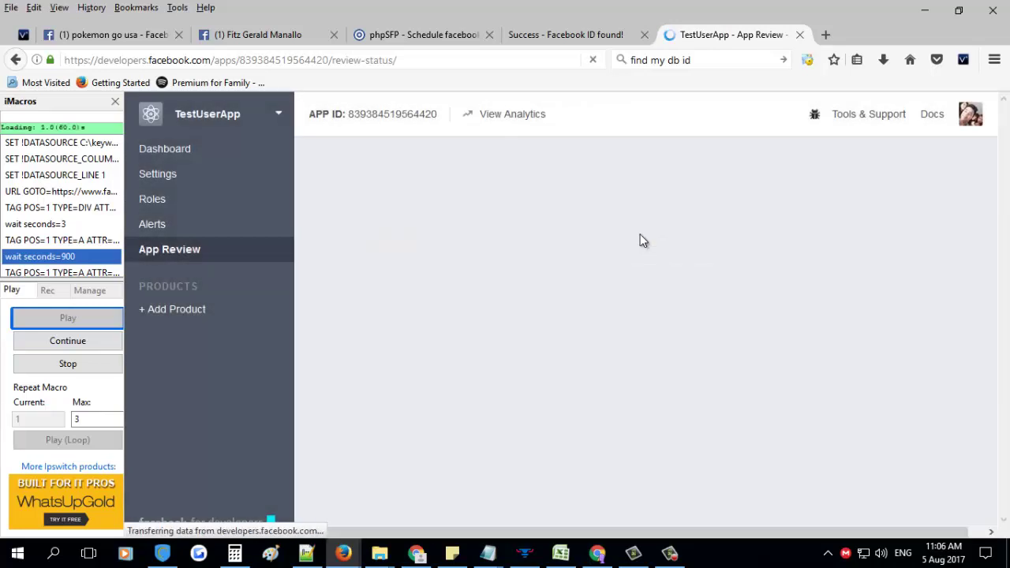
{"action": "left_click", "coordinate": [159, 148]}
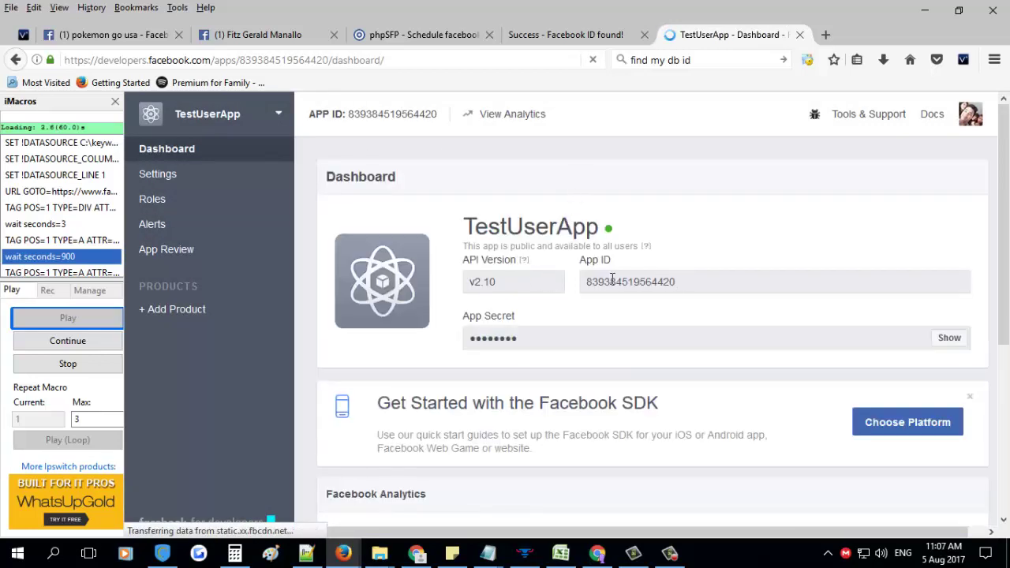
Copy TestUserApp's App ID into phpSFP's App ID field
{"action": "double_click", "coordinate": [612, 279]}
{"action": "left_click", "coordinate": [440, 38]}
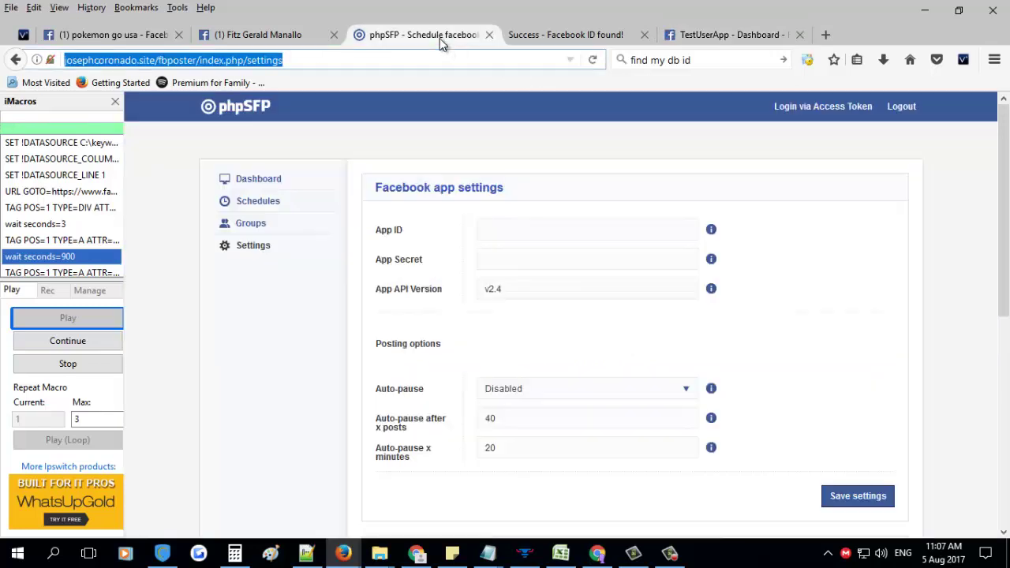
{"action": "left_click", "coordinate": [497, 228]}
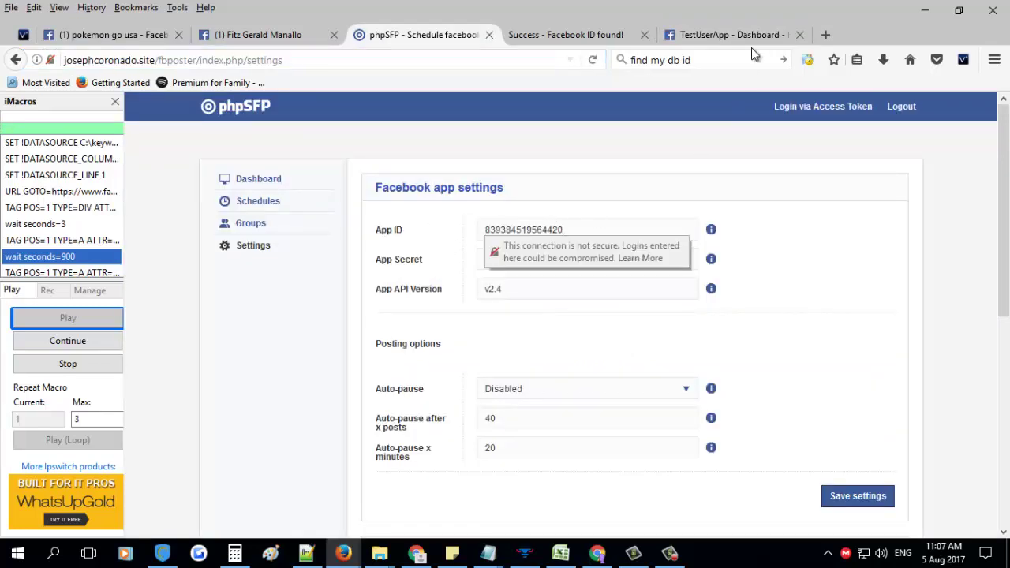
Reveal and copy TestUserApp's App Secret, then return to phpSFP
{"action": "left_click", "coordinate": [751, 41]}
{"action": "left_click", "coordinate": [512, 308]}
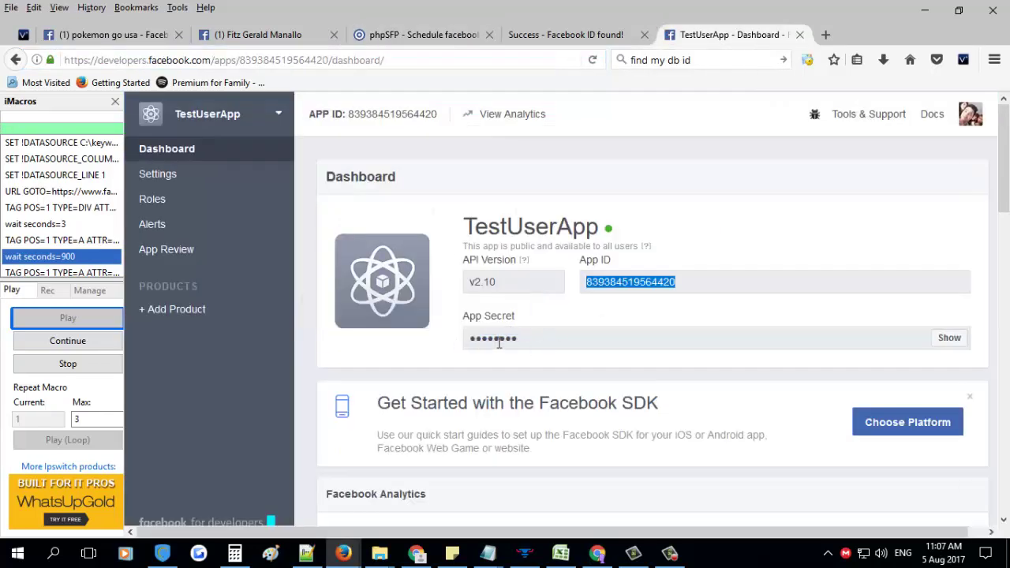
{"action": "left_click", "coordinate": [948, 337]}
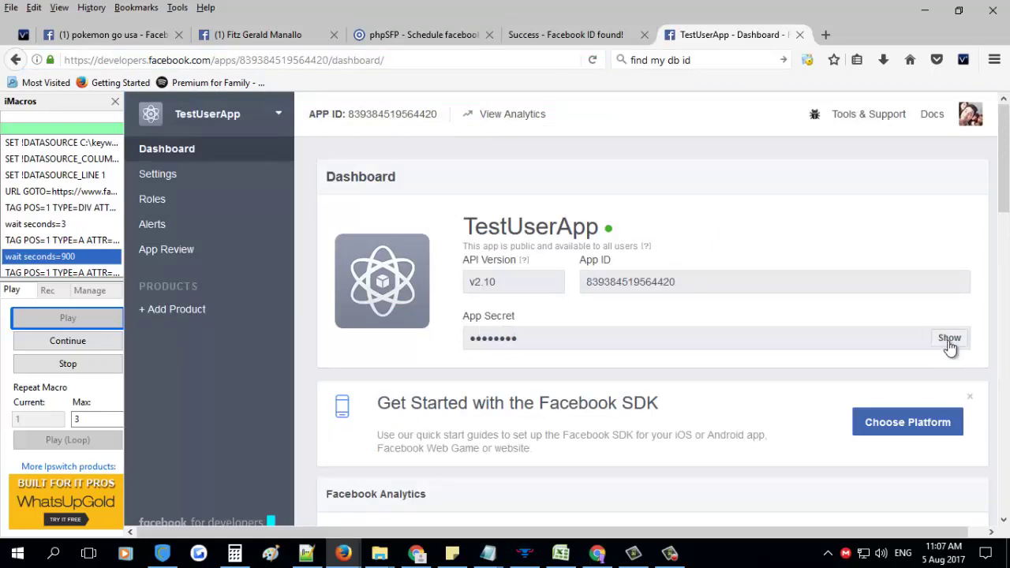
{"action": "double_click", "coordinate": [602, 338]}
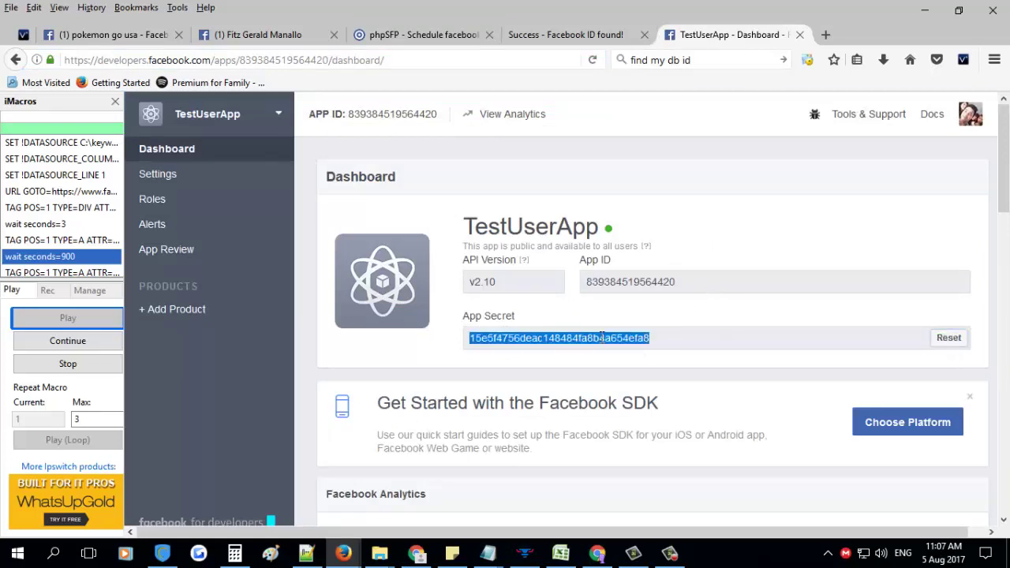
{"action": "right_click", "coordinate": [601, 339]}
{"action": "left_click", "coordinate": [624, 348]}
{"action": "left_click", "coordinate": [426, 34]}
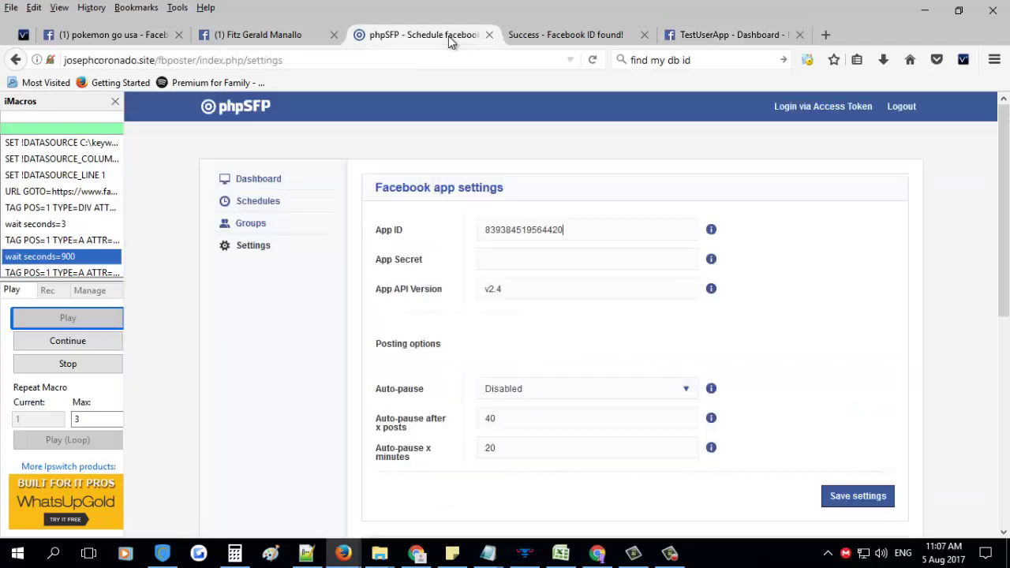
Paste the App Secret into phpSFP and save, declining Firefox's password prompt
{"action": "left_click", "coordinate": [546, 258]}
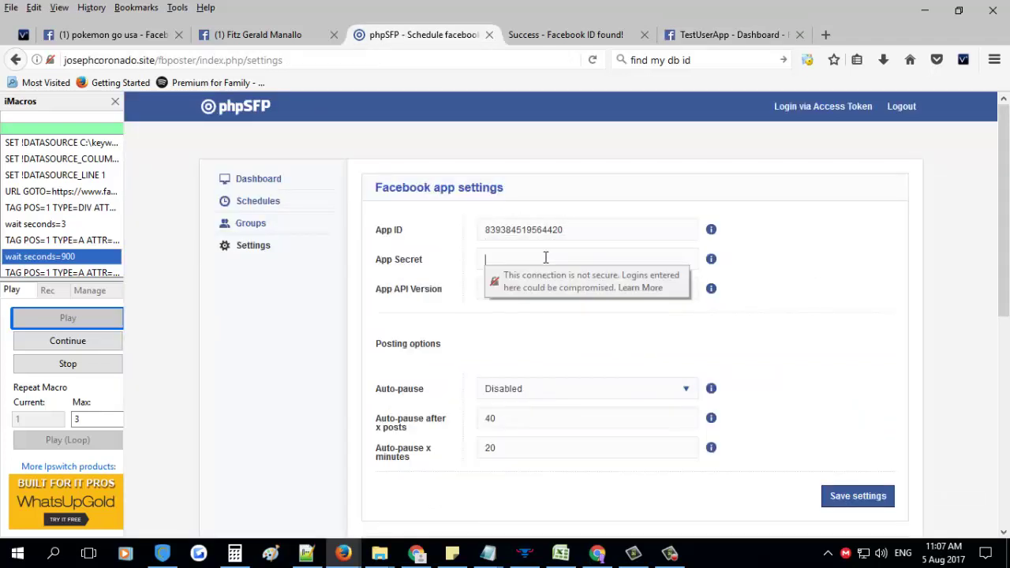
{"action": "key", "text": "ctrl+v"}
{"action": "scroll", "coordinate": [773, 282], "scroll_direction": "down", "scroll_amount": 2}
{"action": "scroll", "coordinate": [777, 284], "scroll_direction": "down", "scroll_amount": 2}
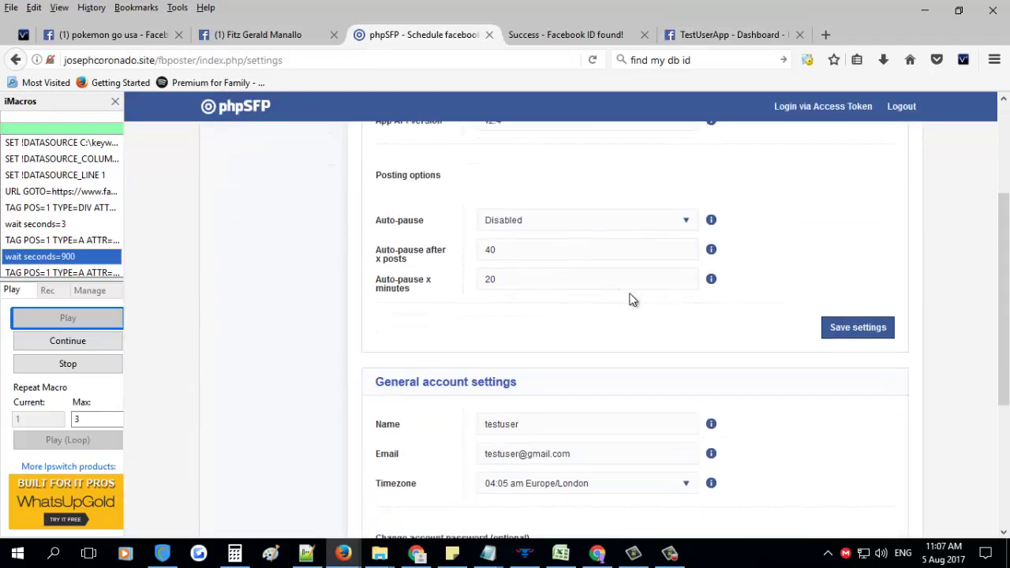
{"action": "scroll", "coordinate": [742, 331], "scroll_direction": "up", "scroll_amount": 2}
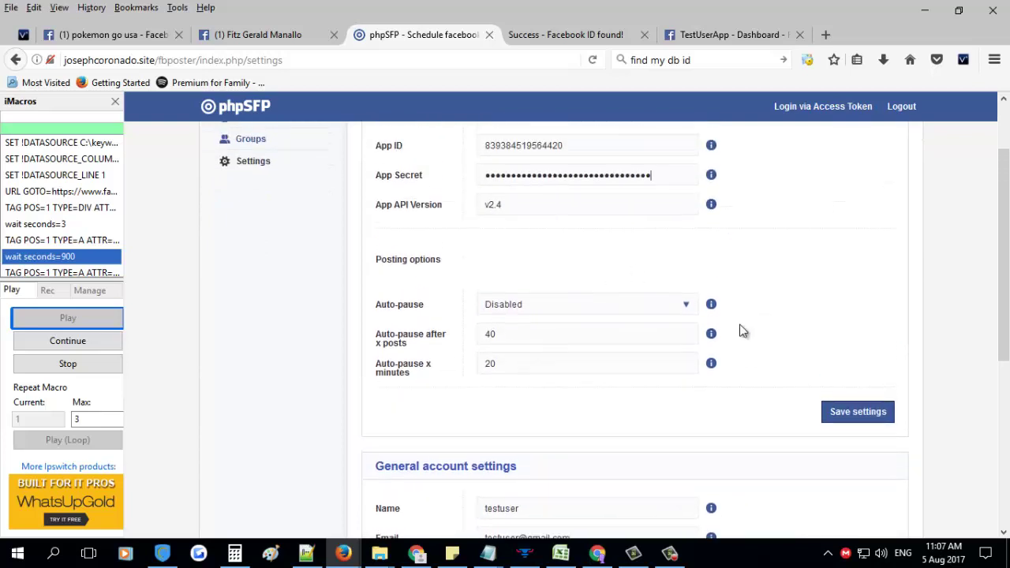
{"action": "left_click", "coordinate": [857, 412]}
{"action": "left_click", "coordinate": [236, 197]}
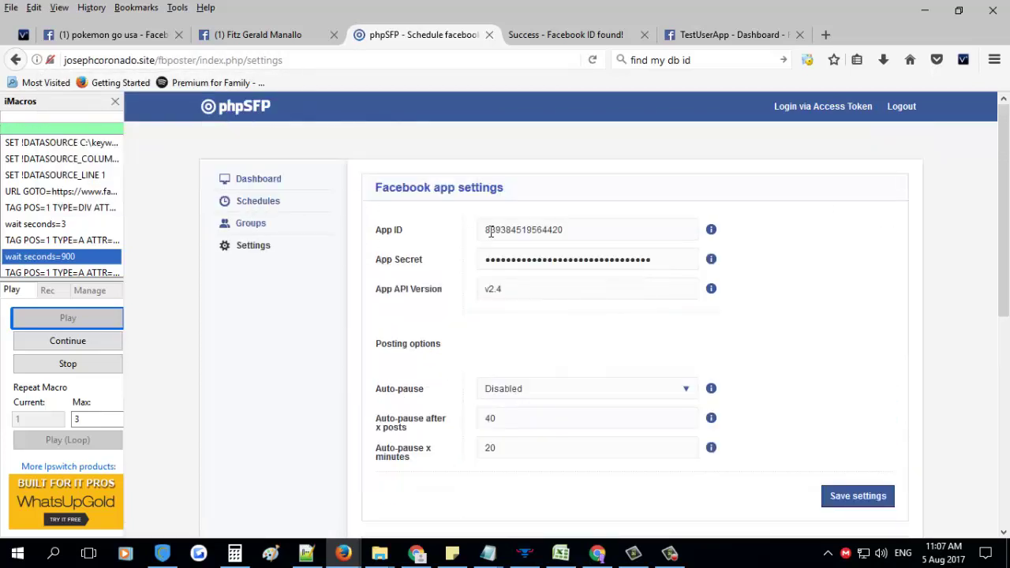
{"action": "scroll", "coordinate": [603, 265], "scroll_direction": "down", "scroll_amount": 6}
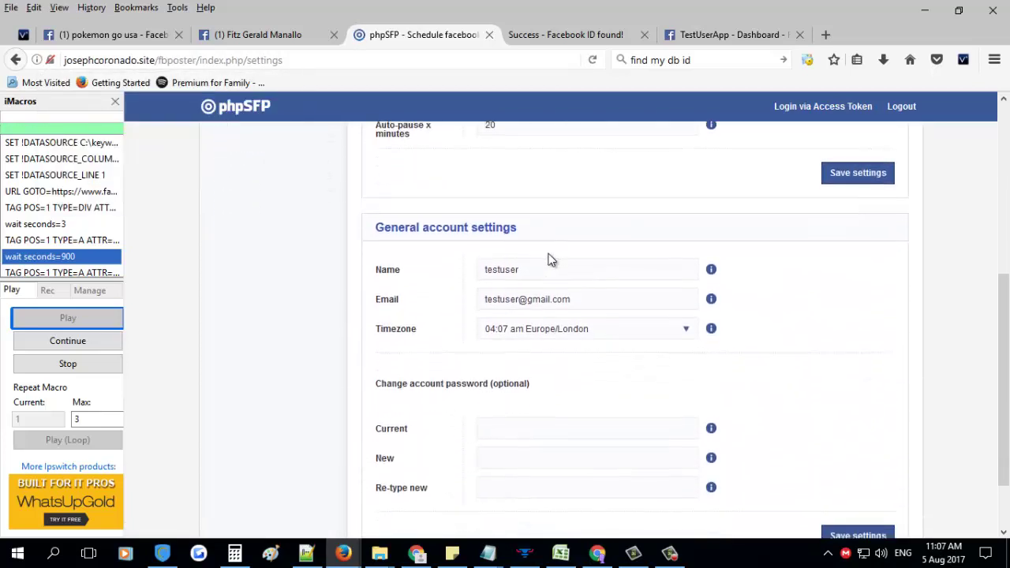
{"action": "scroll", "coordinate": [551, 259], "scroll_direction": "up", "scroll_amount": 6}
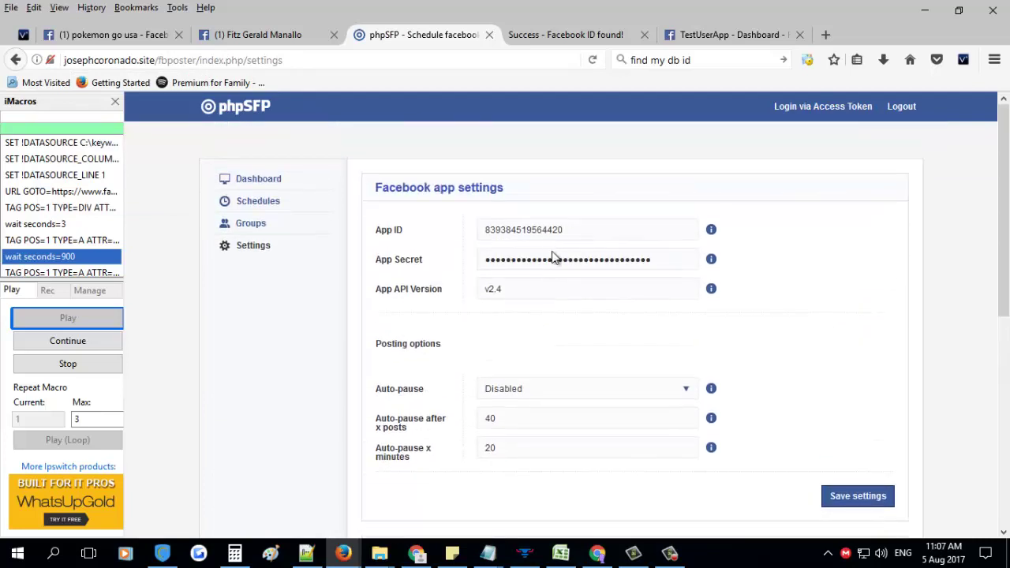
Choose (GMT+08:00) Taipei as the account timezone and save the general settings
{"action": "scroll", "coordinate": [576, 274], "scroll_direction": "down", "scroll_amount": 6}
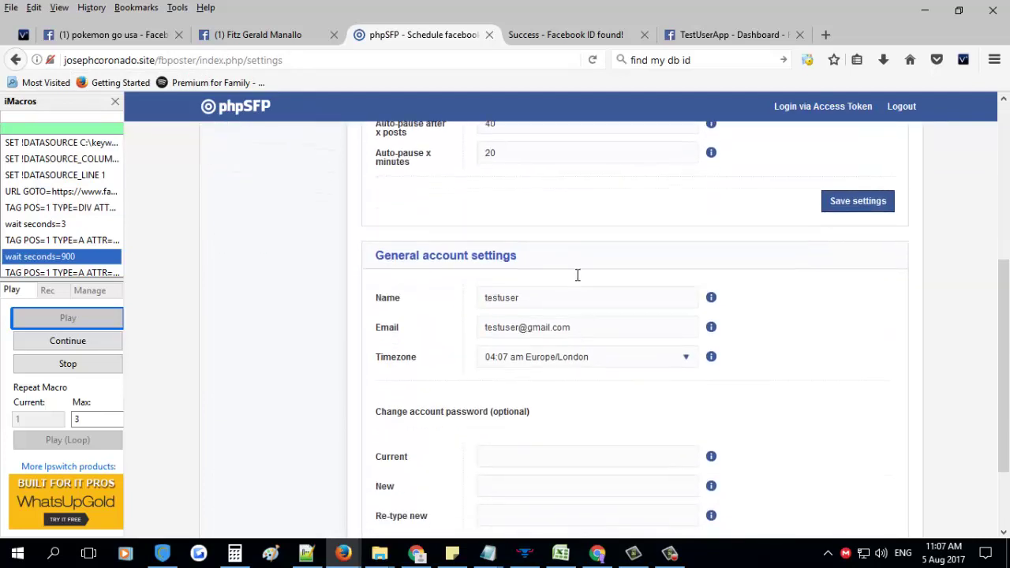
{"action": "scroll", "coordinate": [576, 274], "scroll_direction": "down", "scroll_amount": 2}
{"action": "left_click", "coordinate": [586, 253]}
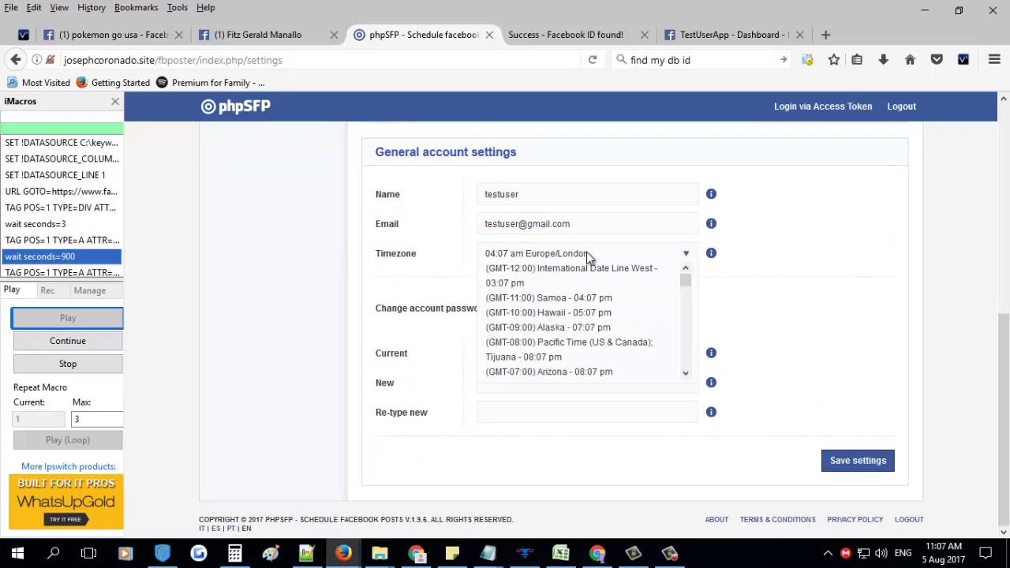
{"action": "scroll", "coordinate": [586, 322], "scroll_direction": "down", "scroll_amount": 2}
{"action": "scroll", "coordinate": [590, 330], "scroll_direction": "down", "scroll_amount": 3}
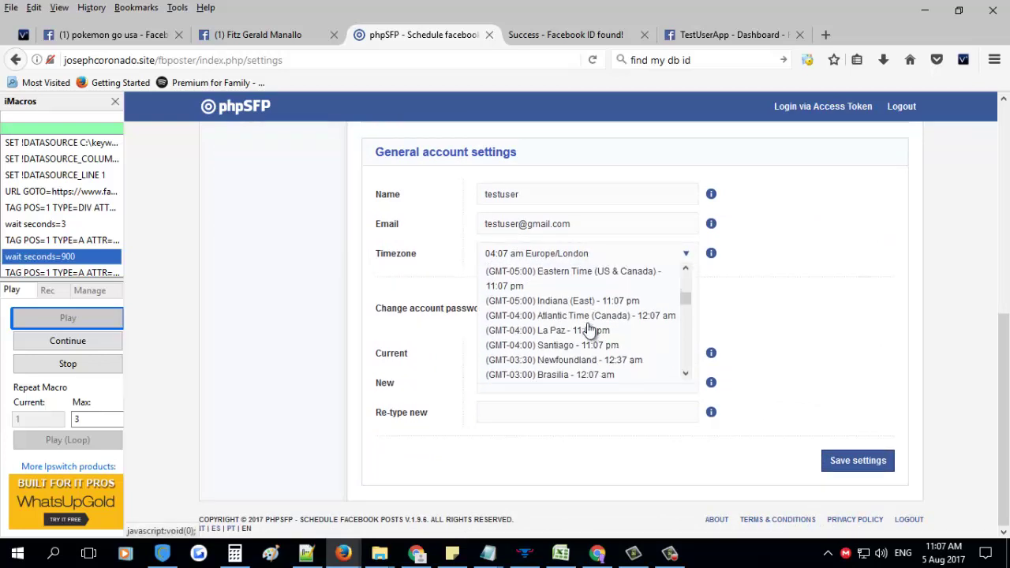
{"action": "scroll", "coordinate": [588, 330], "scroll_direction": "down", "scroll_amount": 3}
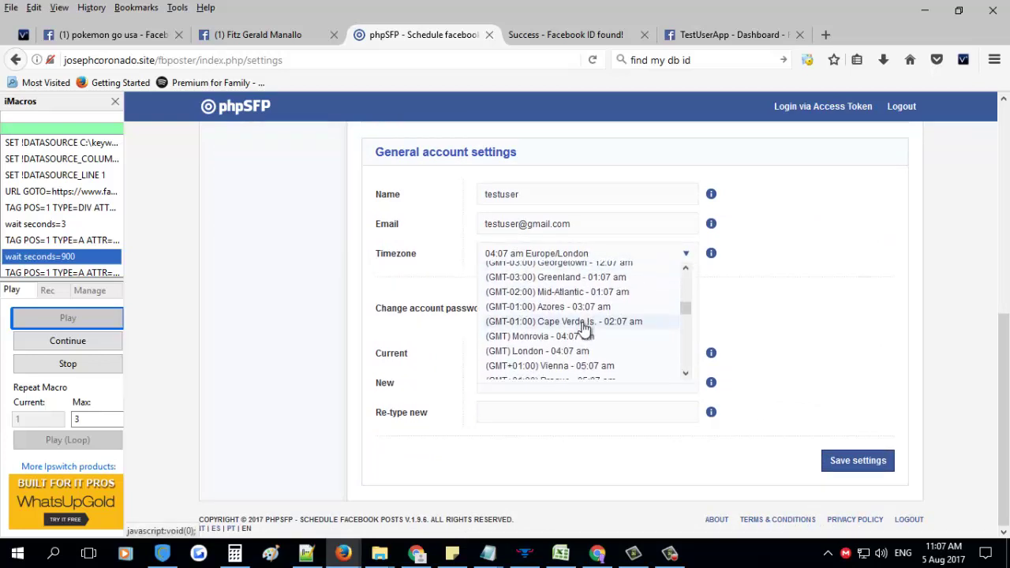
{"action": "scroll", "coordinate": [584, 328], "scroll_direction": "down", "scroll_amount": 6}
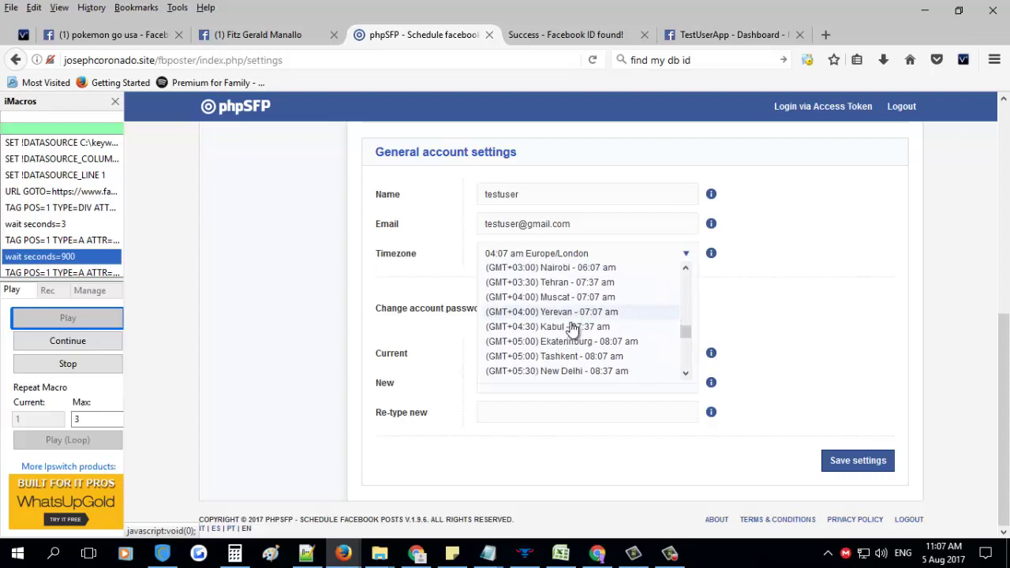
{"action": "scroll", "coordinate": [570, 330], "scroll_direction": "down", "scroll_amount": 5}
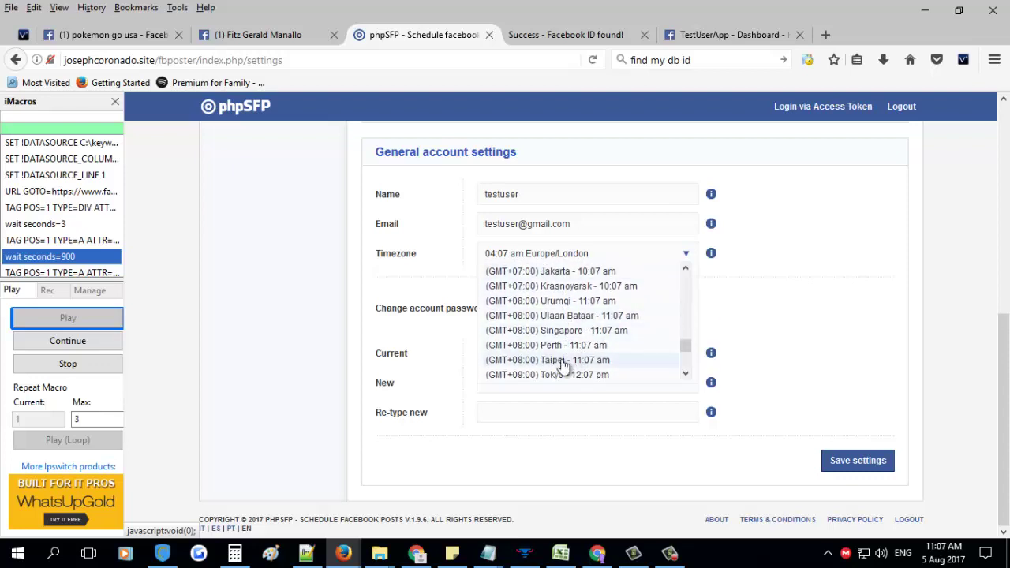
{"action": "left_click", "coordinate": [562, 362]}
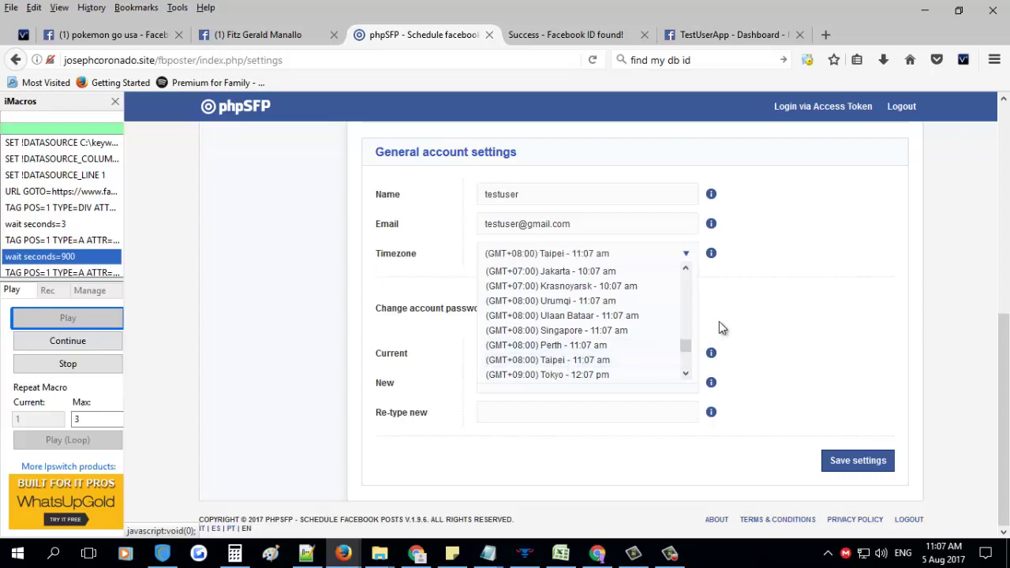
{"action": "left_click", "coordinate": [859, 467]}
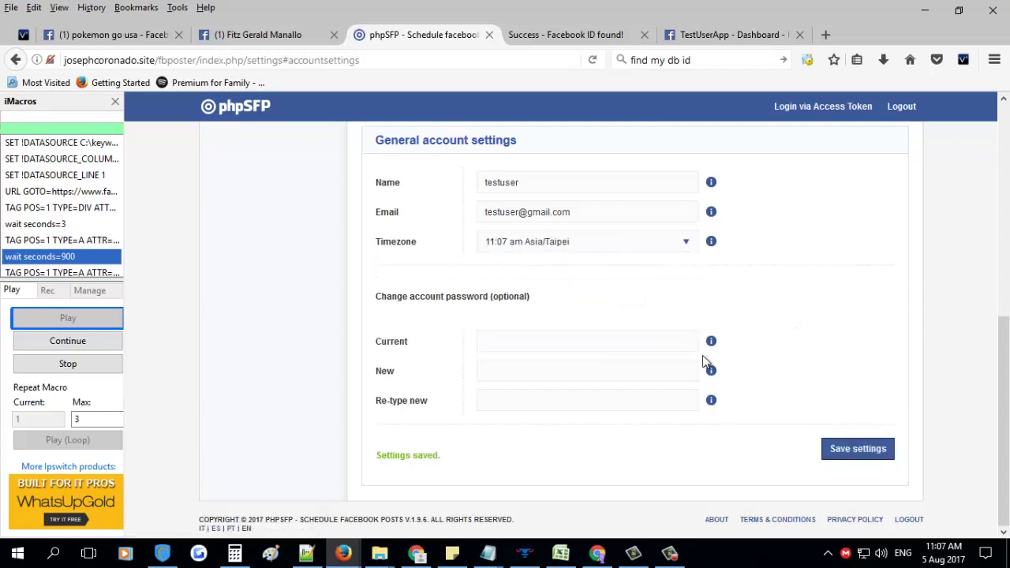
{"action": "scroll", "coordinate": [752, 394], "scroll_direction": "up", "scroll_amount": 5}
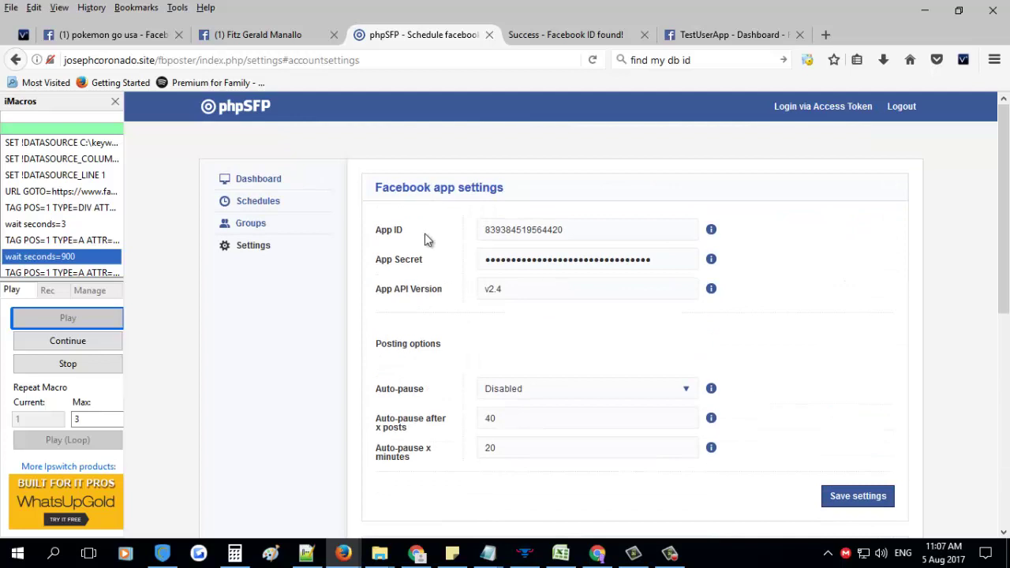
Return to the Dashboard and start the Facebook login for TestUserApp
{"action": "left_click", "coordinate": [265, 185]}
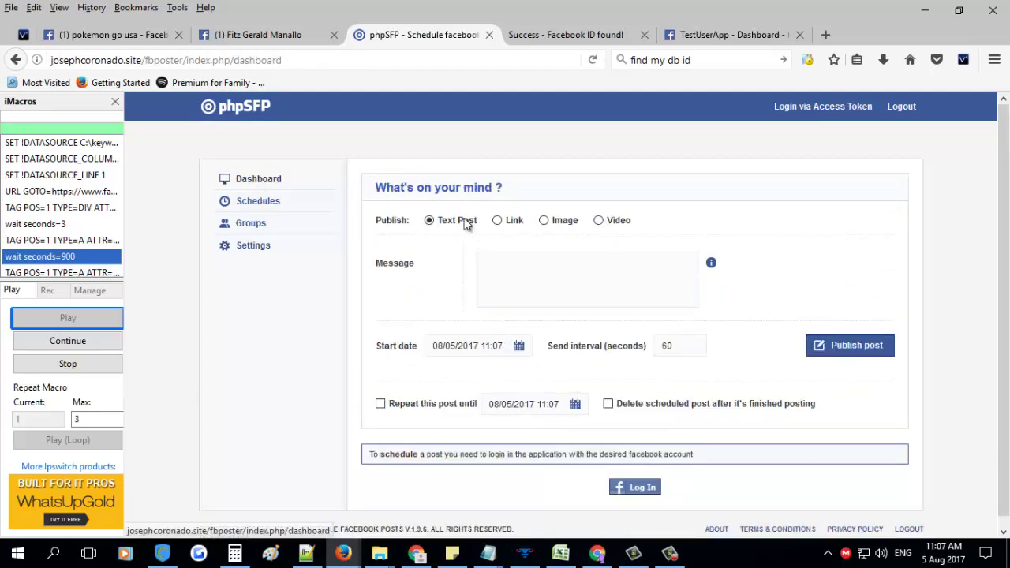
{"action": "left_click_drag", "start_coordinate": [371, 453], "coordinate": [683, 455]}
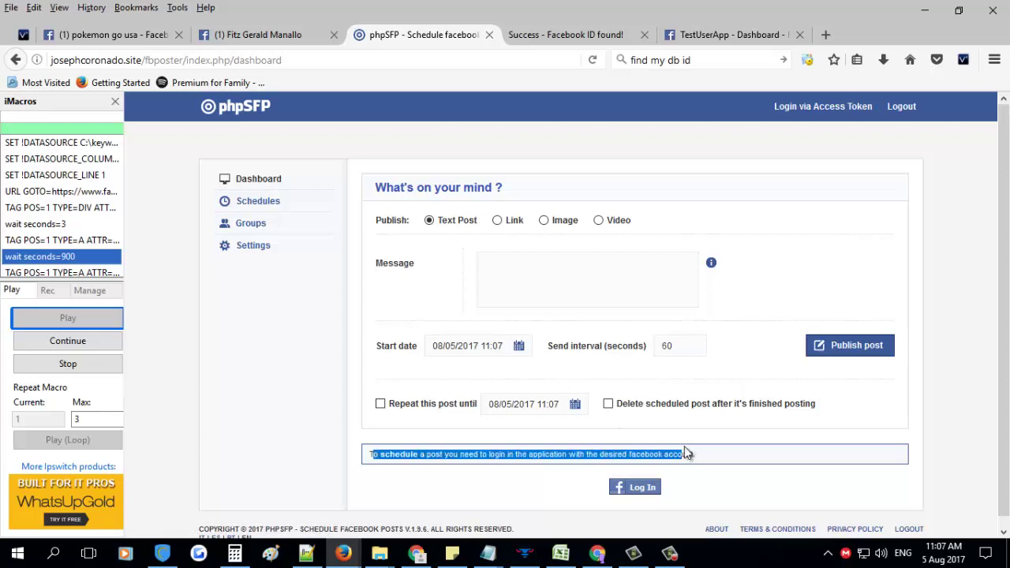
{"action": "left_click", "coordinate": [643, 489]}
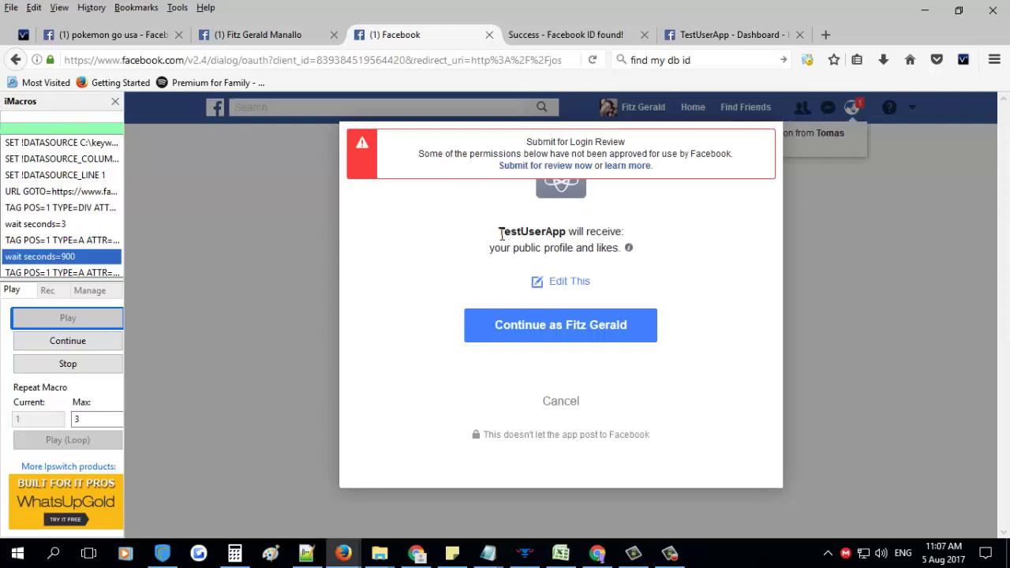
Grant TestUserApp public profile access, Public posting audience, and permission to manage pages
{"action": "left_click_drag", "start_coordinate": [501, 234], "coordinate": [598, 233]}
{"action": "left_click", "coordinate": [590, 336]}
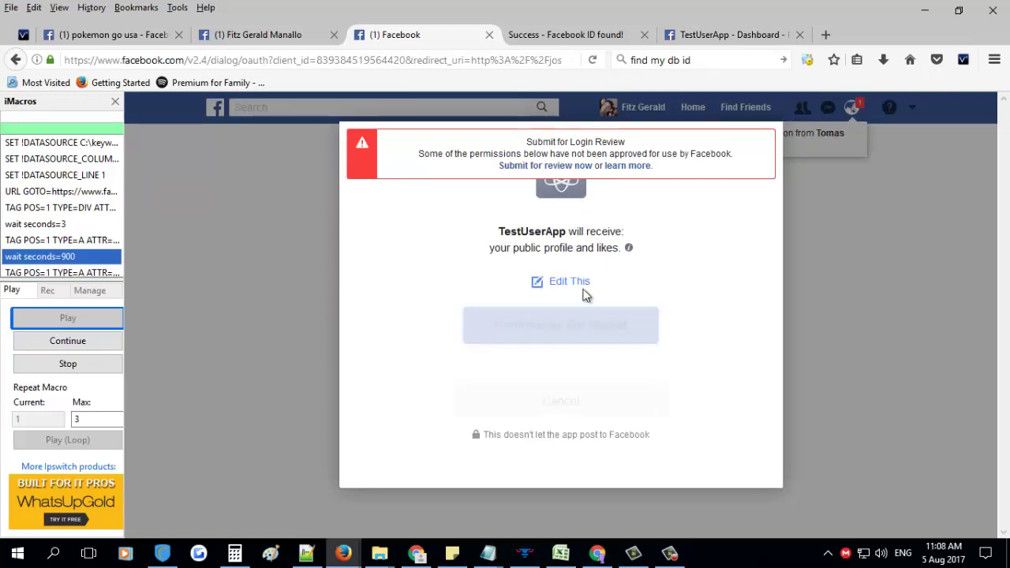
{"action": "left_click", "coordinate": [580, 347]}
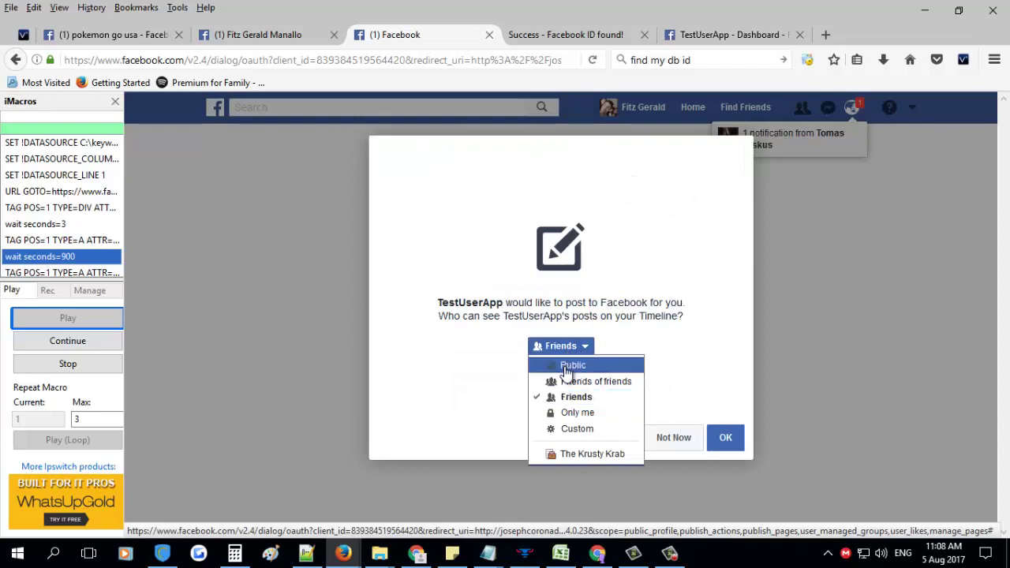
{"action": "left_click", "coordinate": [564, 367]}
{"action": "left_click", "coordinate": [728, 440]}
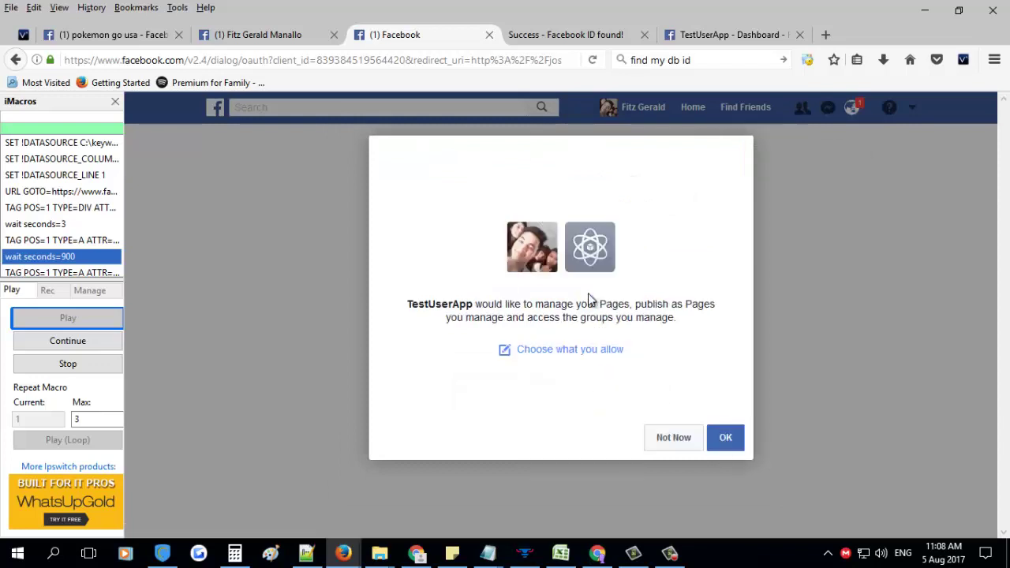
{"action": "left_click", "coordinate": [726, 442]}
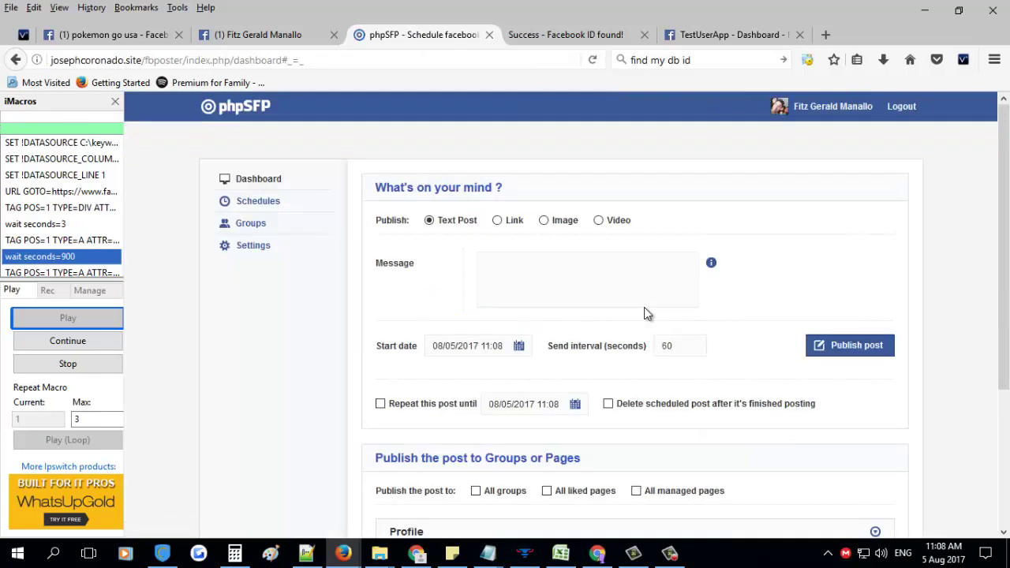
Look over the dashboard, click into the Message box, and expand the empty Groups (0) list
{"action": "scroll", "coordinate": [518, 321], "scroll_direction": "down", "scroll_amount": 5}
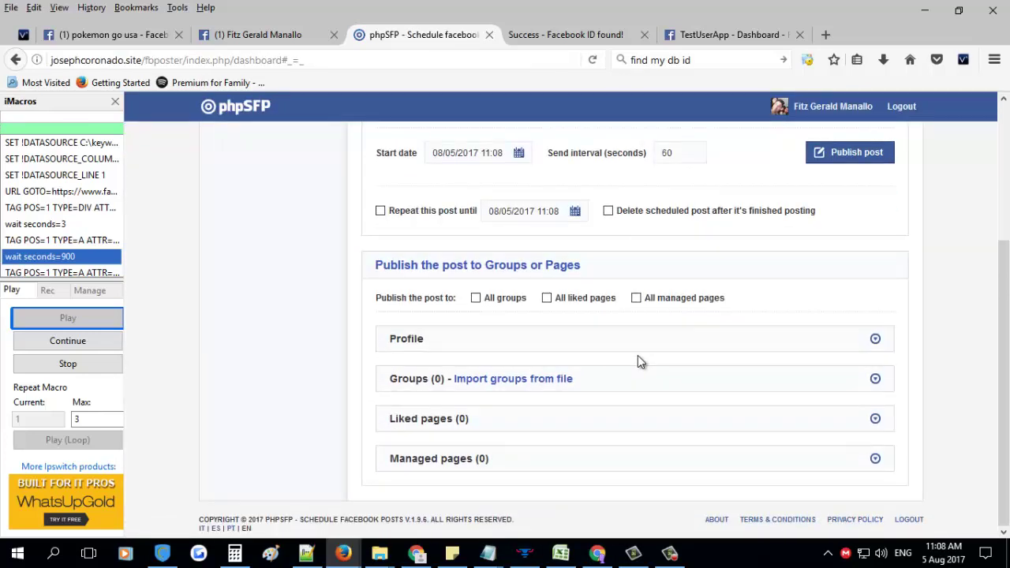
{"action": "scroll", "coordinate": [566, 346], "scroll_direction": "up", "scroll_amount": 1}
{"action": "scroll", "coordinate": [566, 346], "scroll_direction": "up", "scroll_amount": 3}
{"action": "scroll", "coordinate": [500, 304], "scroll_direction": "down", "scroll_amount": 5}
{"action": "scroll", "coordinate": [534, 388], "scroll_direction": "up", "scroll_amount": 3}
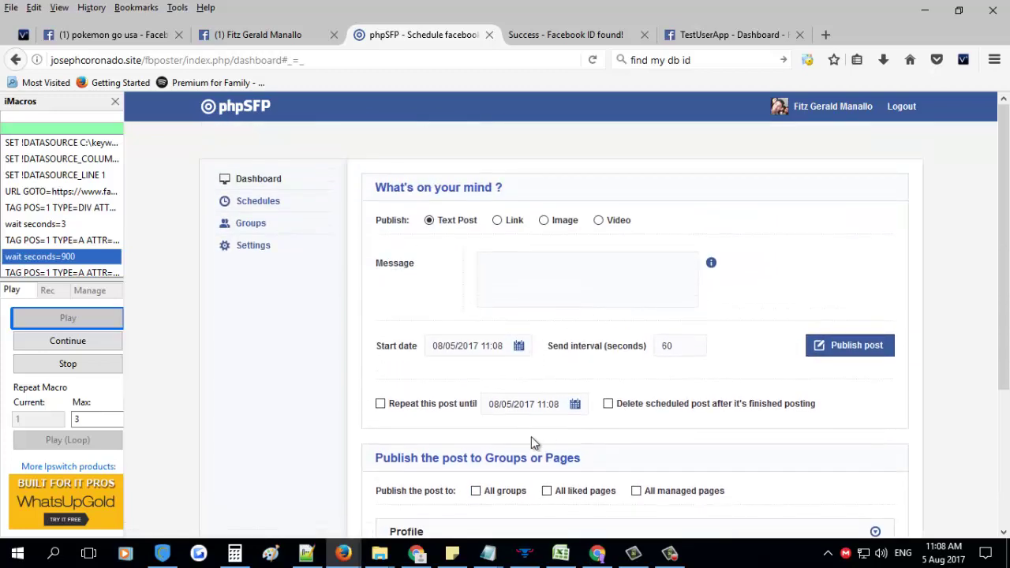
{"action": "scroll", "coordinate": [532, 442], "scroll_direction": "down", "scroll_amount": 4}
{"action": "scroll", "coordinate": [513, 426], "scroll_direction": "down", "scroll_amount": 1}
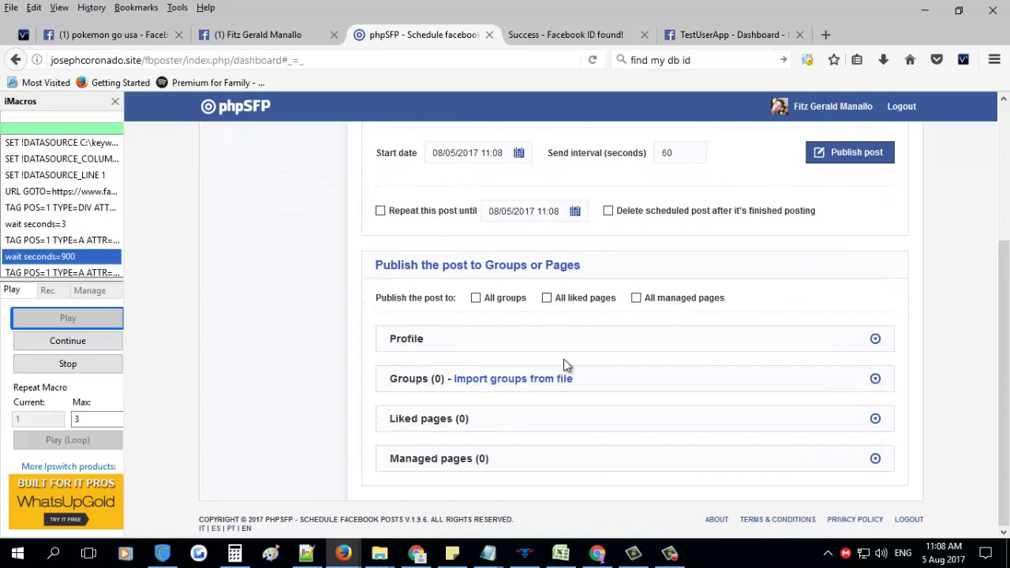
{"action": "scroll", "coordinate": [602, 410], "scroll_direction": "up", "scroll_amount": 3}
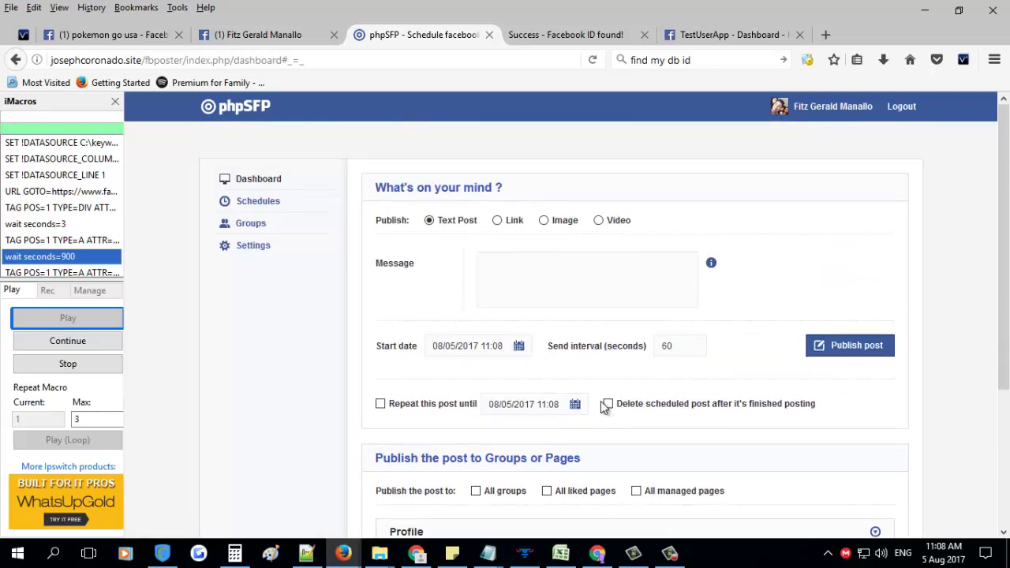
{"action": "left_click", "coordinate": [522, 272]}
{"action": "scroll", "coordinate": [544, 287], "scroll_direction": "down", "scroll_amount": 3}
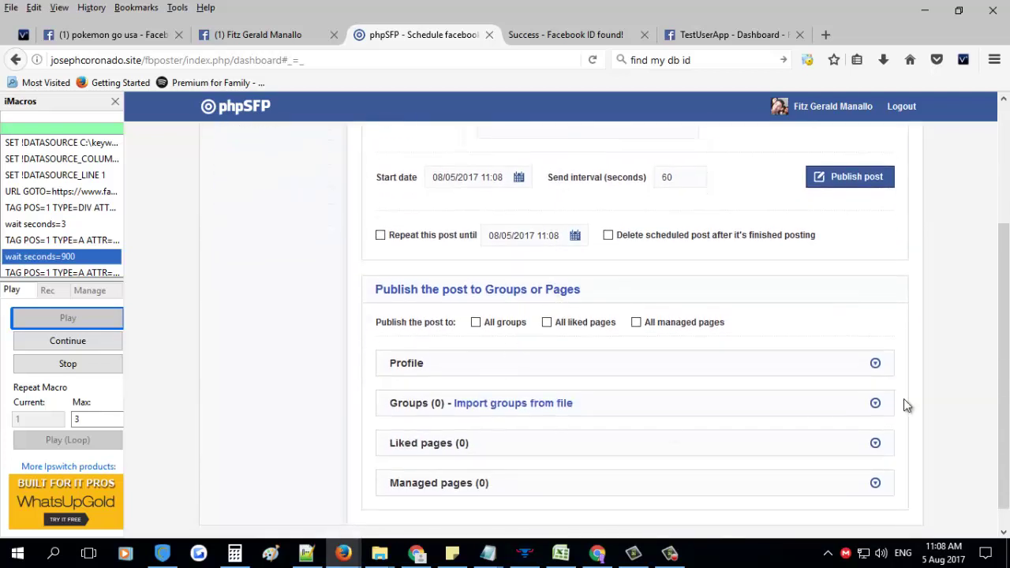
{"action": "left_click", "coordinate": [875, 403]}
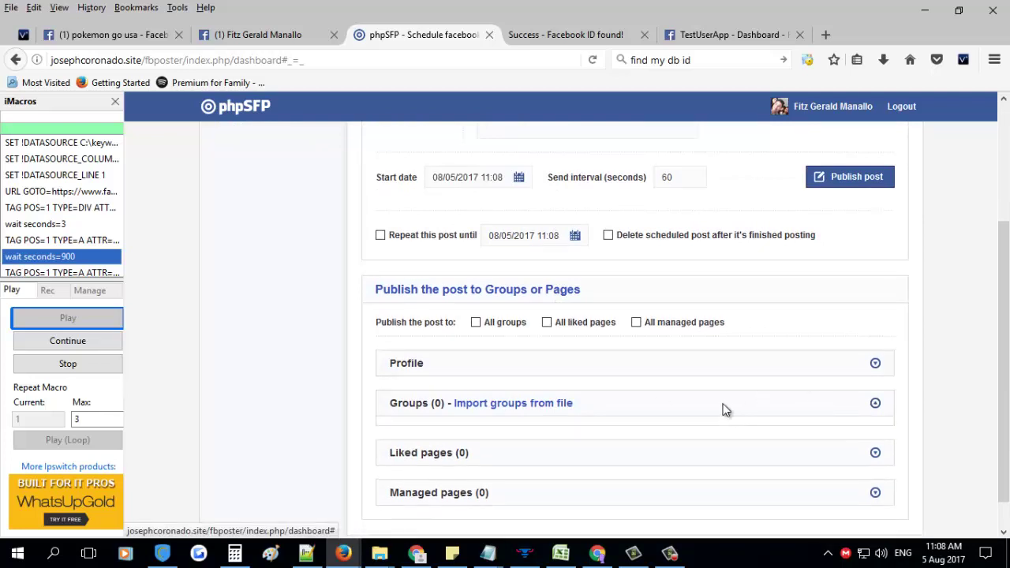
Target the profile, set the start to now, and schedule 'this is a test message', then view the queue list
{"action": "left_click", "coordinate": [875, 362]}
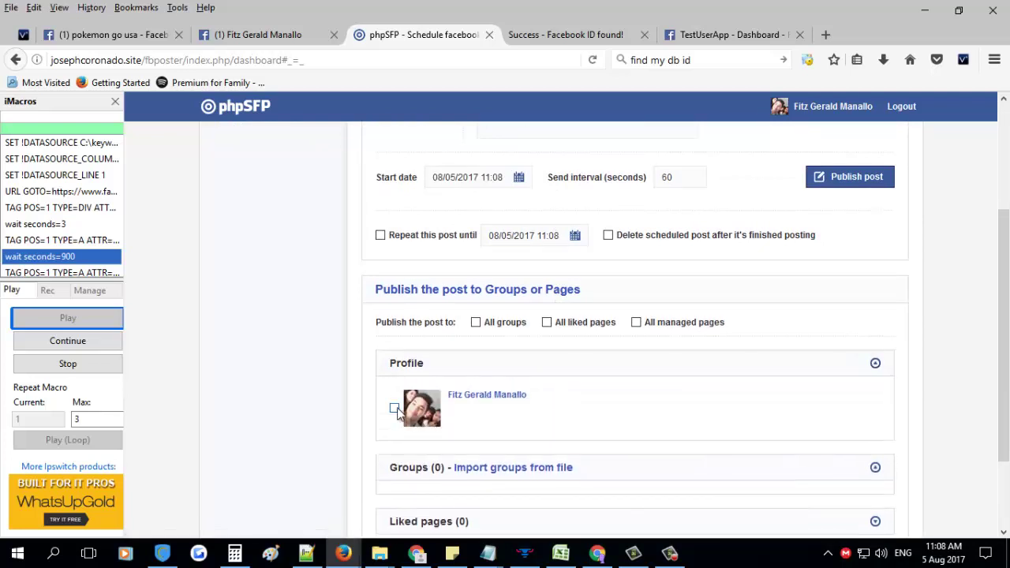
{"action": "scroll", "coordinate": [584, 355], "scroll_direction": "up", "scroll_amount": 3}
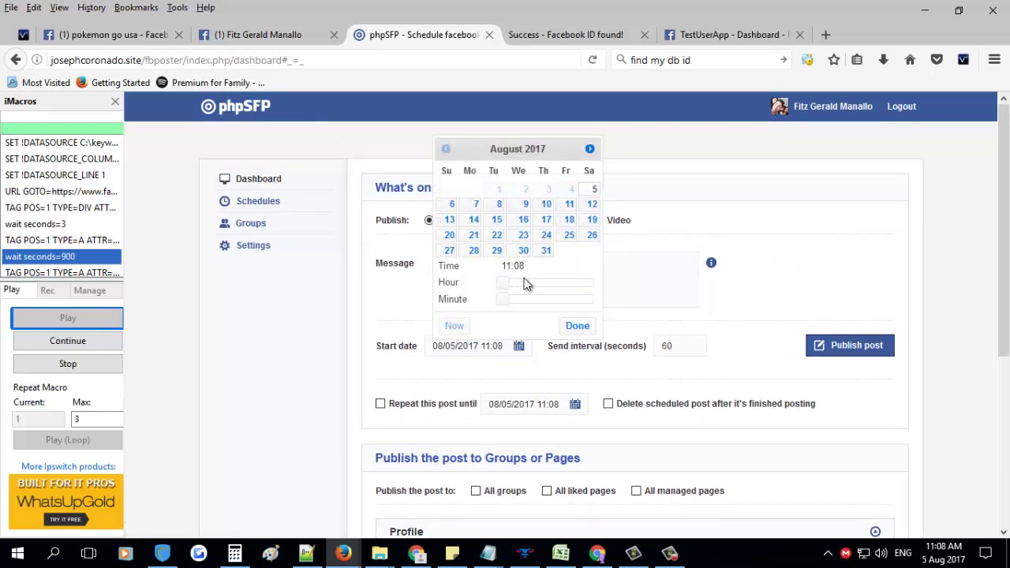
{"action": "left_click", "coordinate": [454, 326]}
{"action": "left_click", "coordinate": [573, 327]}
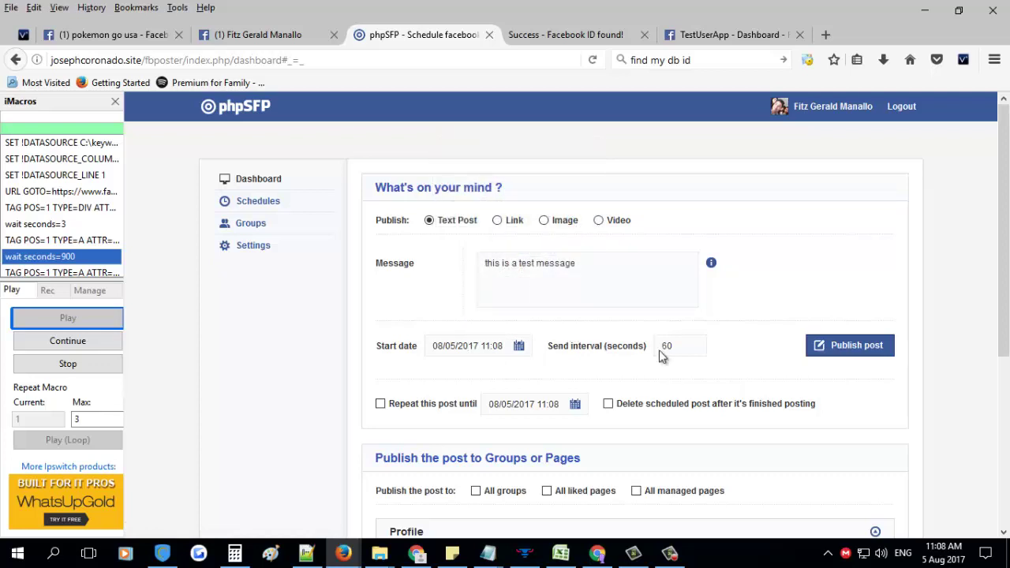
{"action": "left_click", "coordinate": [854, 345]}
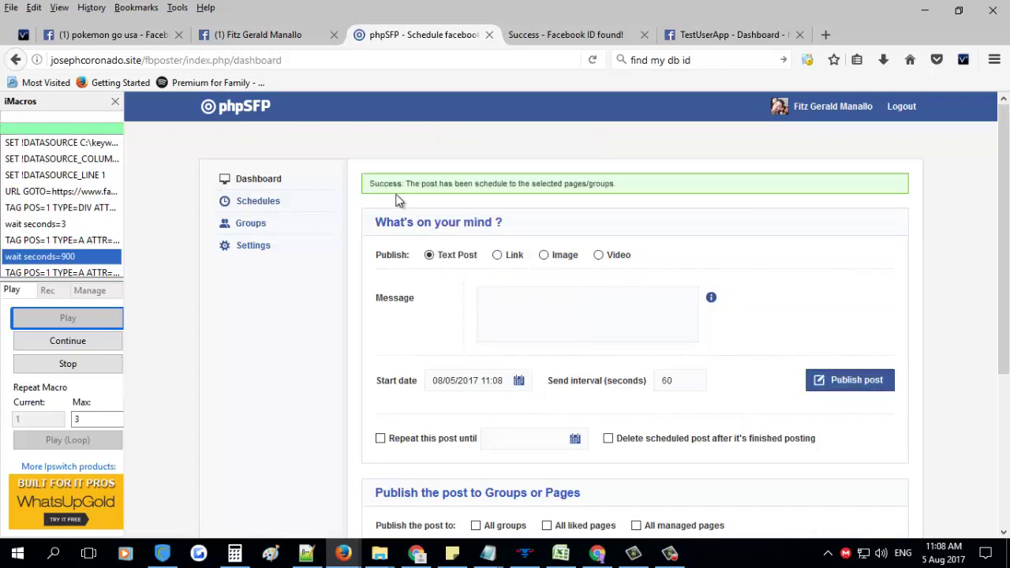
{"action": "left_click", "coordinate": [266, 210]}
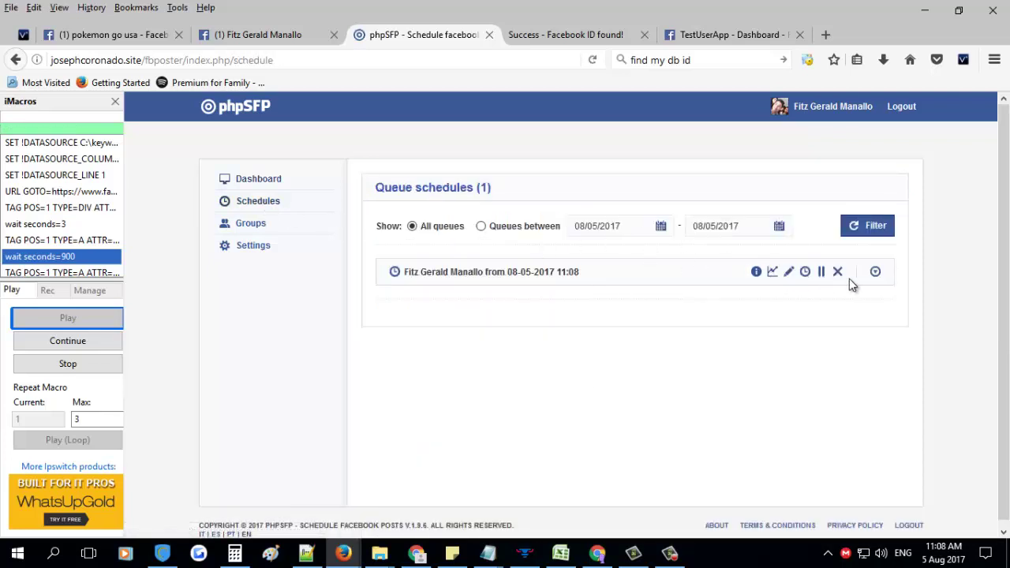
{"action": "left_click", "coordinate": [875, 272]}
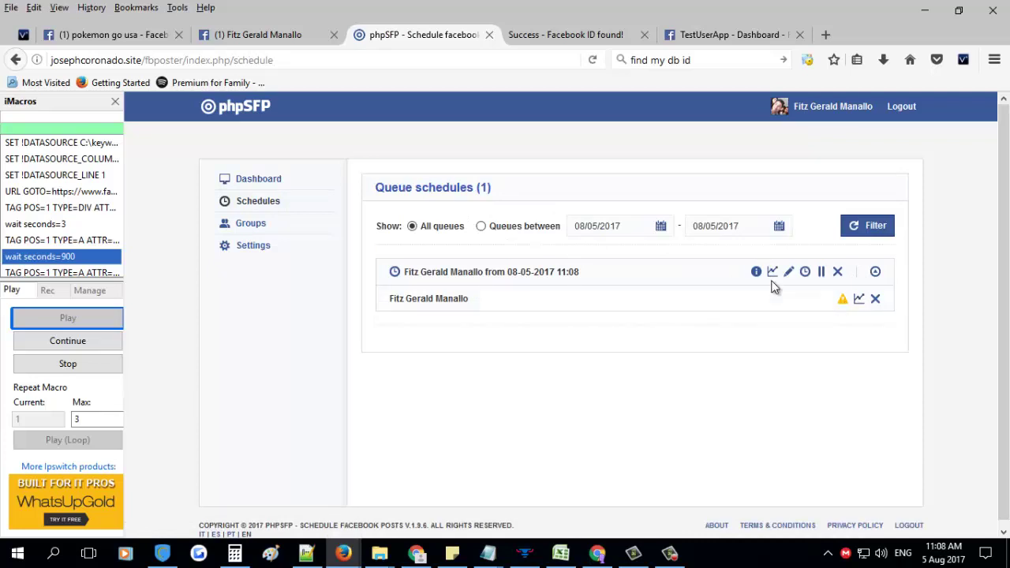
{"action": "mouse_move", "coordinate": [773, 273]}
{"action": "mouse_move", "coordinate": [841, 301]}
{"action": "left_click", "coordinate": [669, 552]}
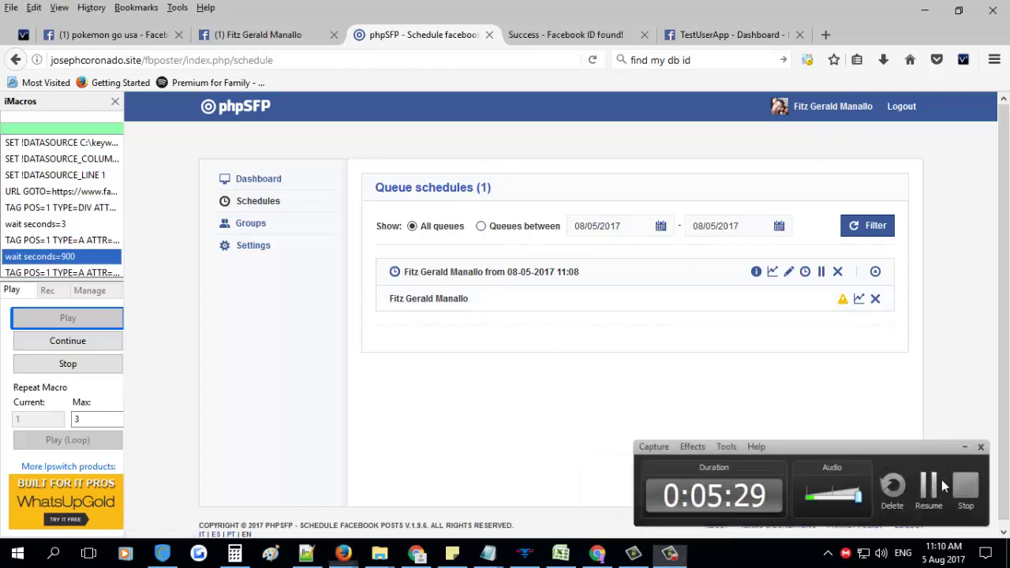
{"action": "left_click", "coordinate": [931, 484]}
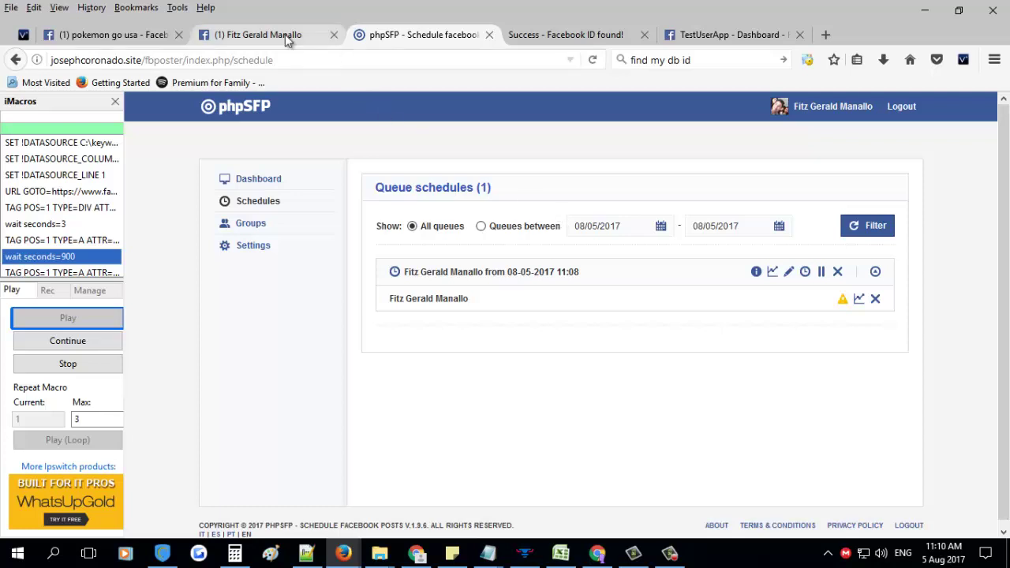
{"action": "left_click", "coordinate": [284, 34]}
{"action": "scroll", "coordinate": [631, 303], "scroll_direction": "down", "scroll_amount": 7}
{"action": "scroll", "coordinate": [632, 308], "scroll_direction": "down", "scroll_amount": 2}
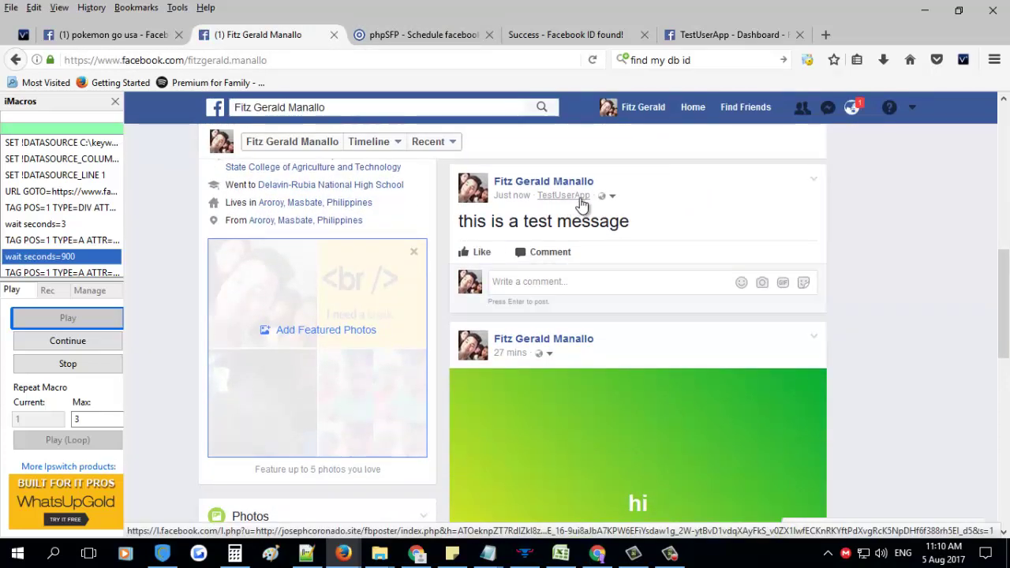
{"action": "scroll", "coordinate": [552, 284], "scroll_direction": "up", "scroll_amount": 6}
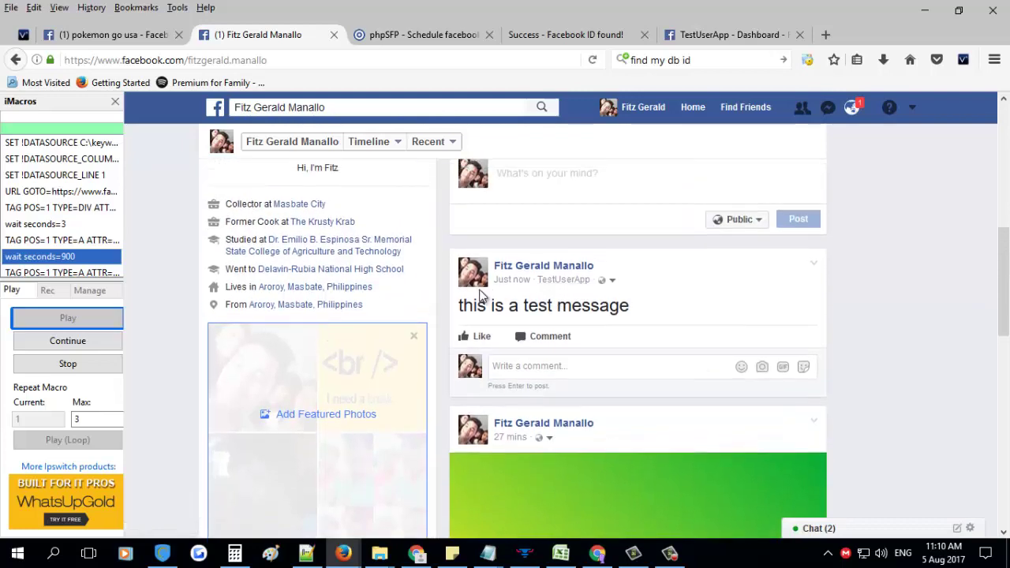
{"action": "left_click", "coordinate": [430, 36]}
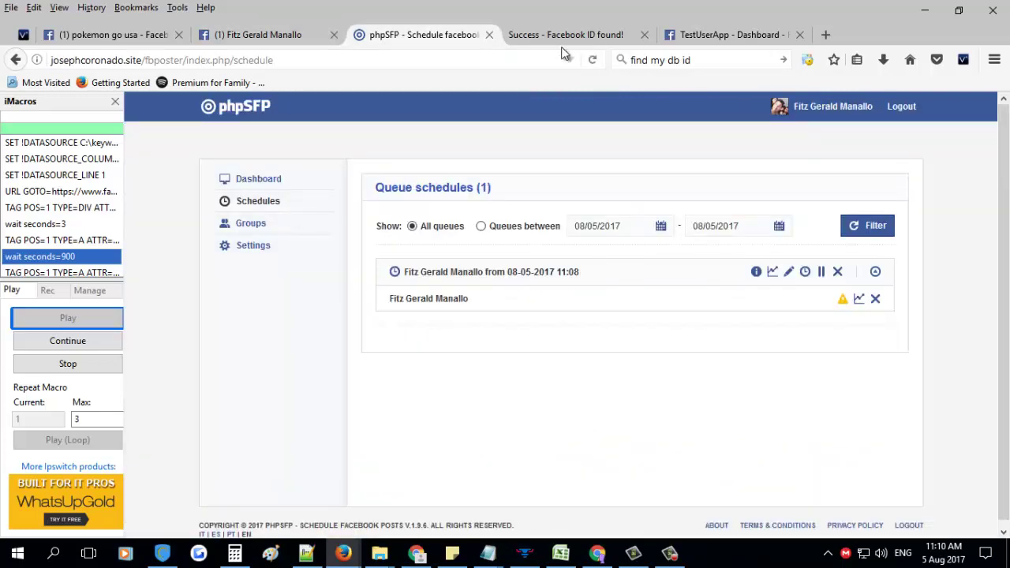